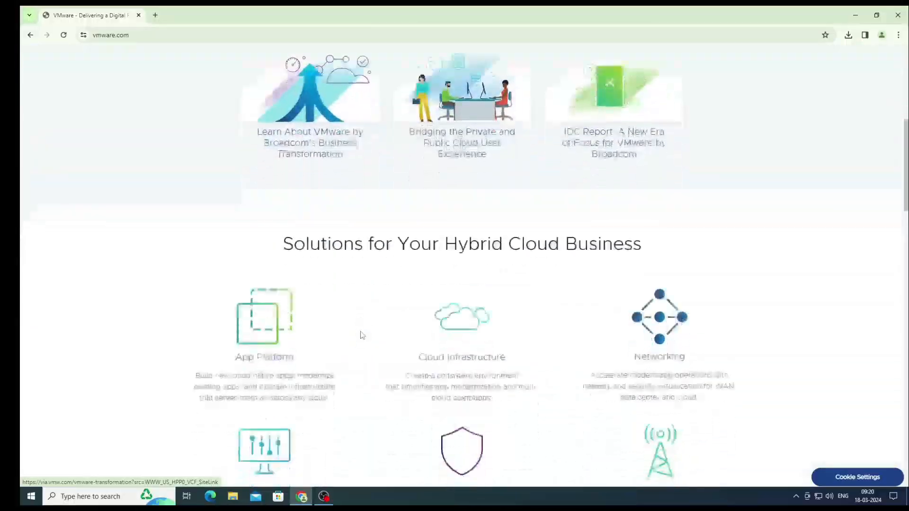
# - Download Workstation 17 Player for Windows from the VMware Workstation Player download page
pyautogui.scroll(11, 361, 335)
pyautogui.scroll(2, 339, 324)
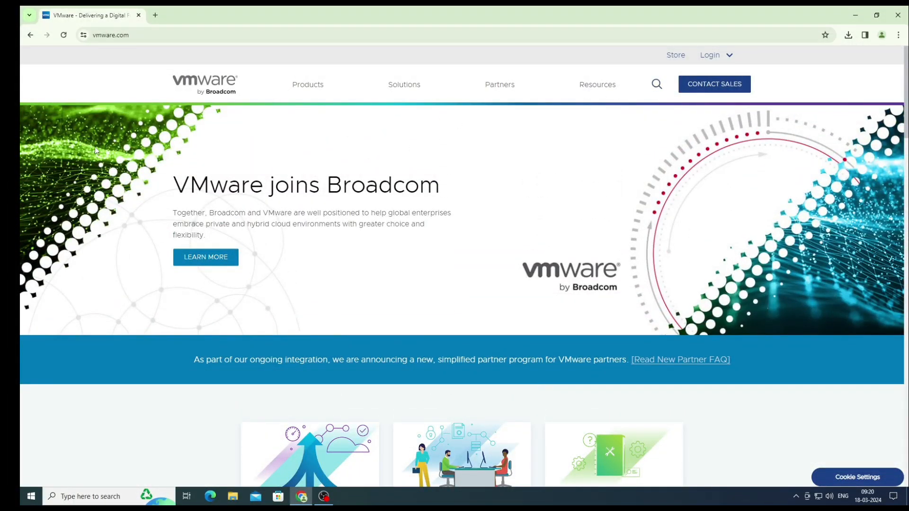
pyautogui.click(28, 36)
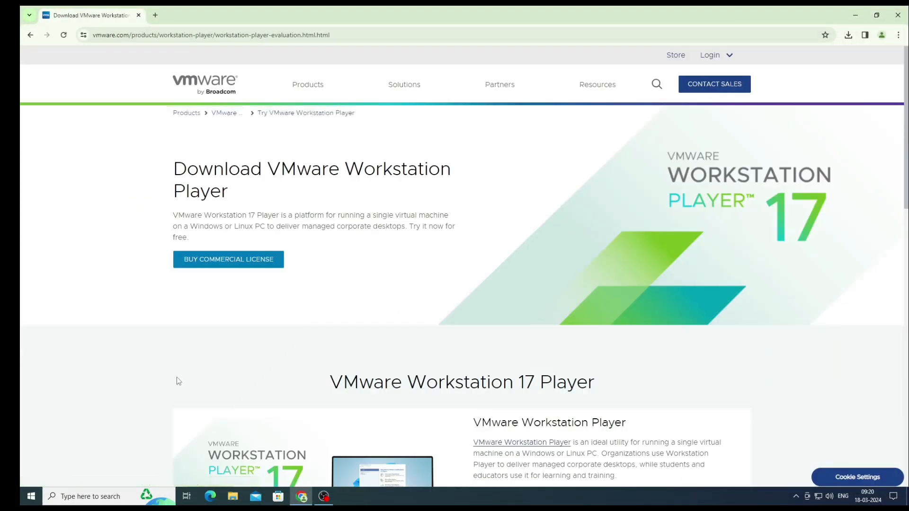
pyautogui.scroll(-10, 178, 377)
pyautogui.scroll(2, 260, 348)
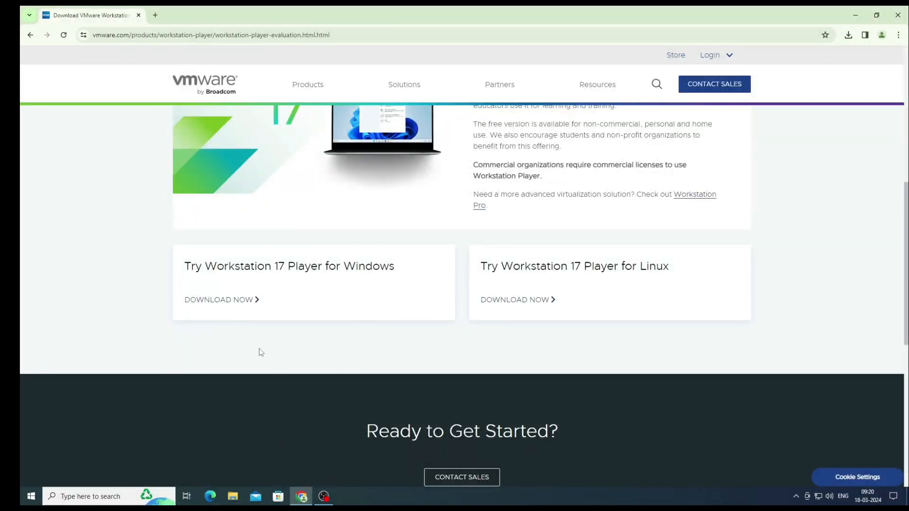
pyautogui.click(225, 308)
# - Search Google for "kali linux" in a new browser tab, dismissing the theme colors notice
pyautogui.click(154, 18)
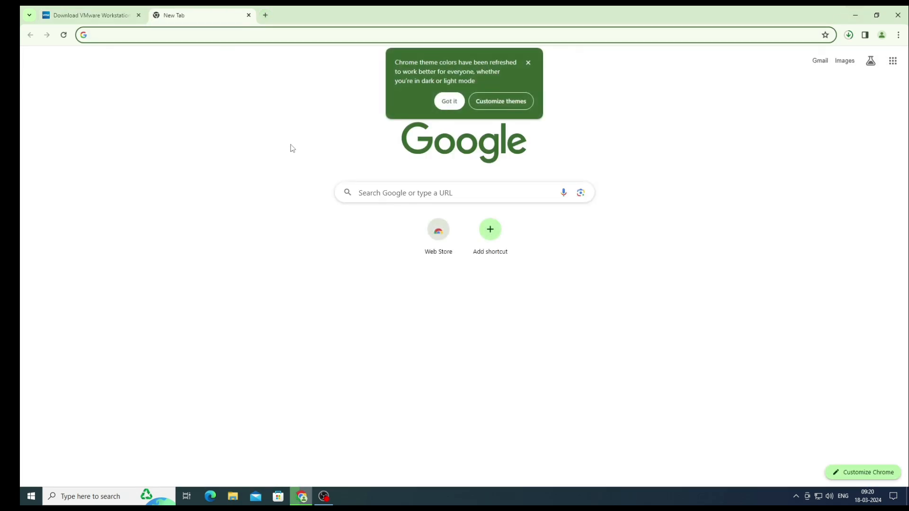
pyautogui.click(449, 101)
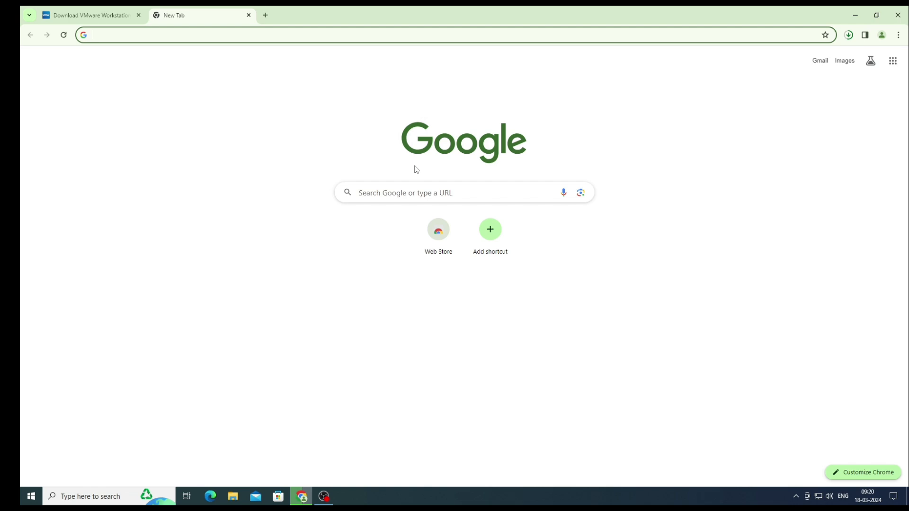
pyautogui.click(407, 195)
pyautogui.write('kali li')
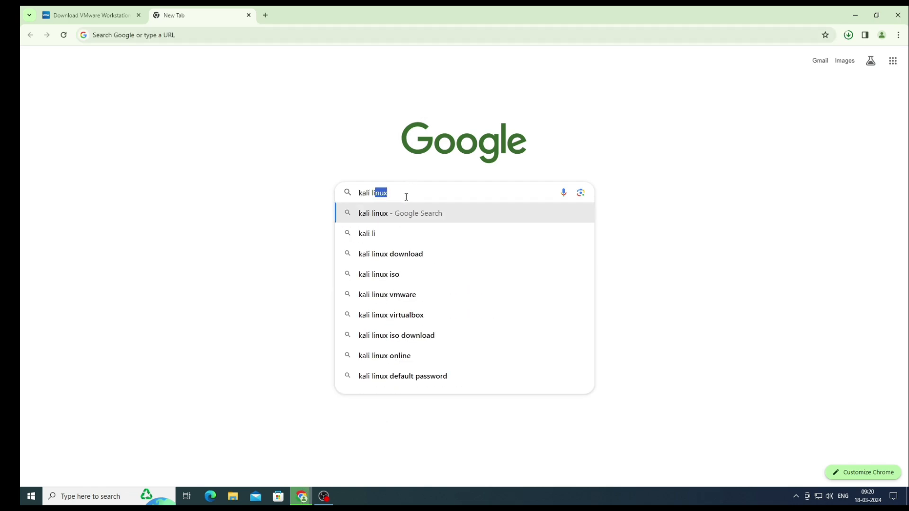
pyautogui.write('nux')
pyautogui.press('Return')
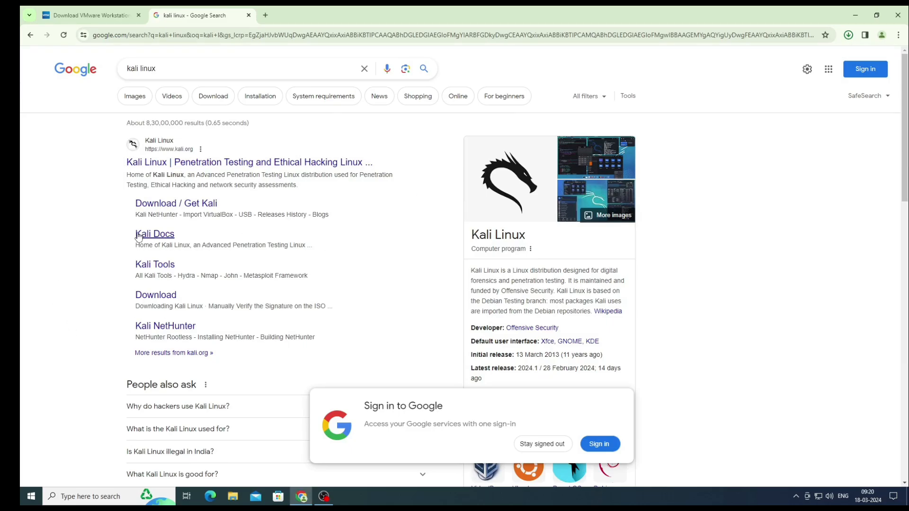
# - Open the official Get Kali page and download the 64-bit VMware image from the pre-built virtual machines
pyautogui.moveTo(122, 202); pyautogui.dragTo(220, 211)
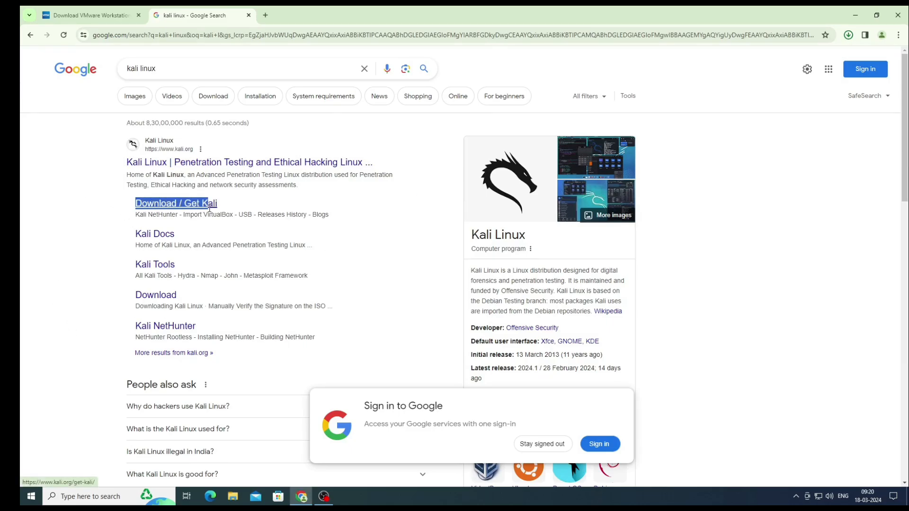
pyautogui.click(202, 208)
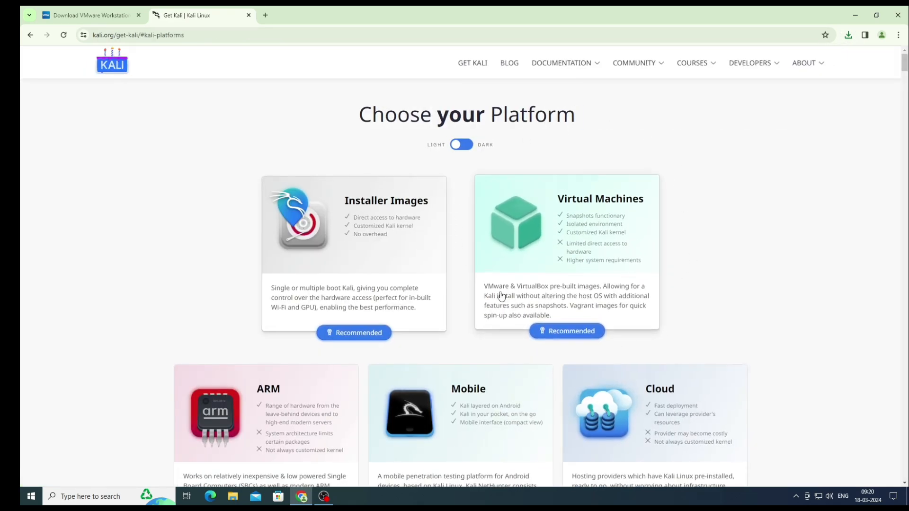
pyautogui.click(545, 279)
pyautogui.scroll(-3, 544, 279)
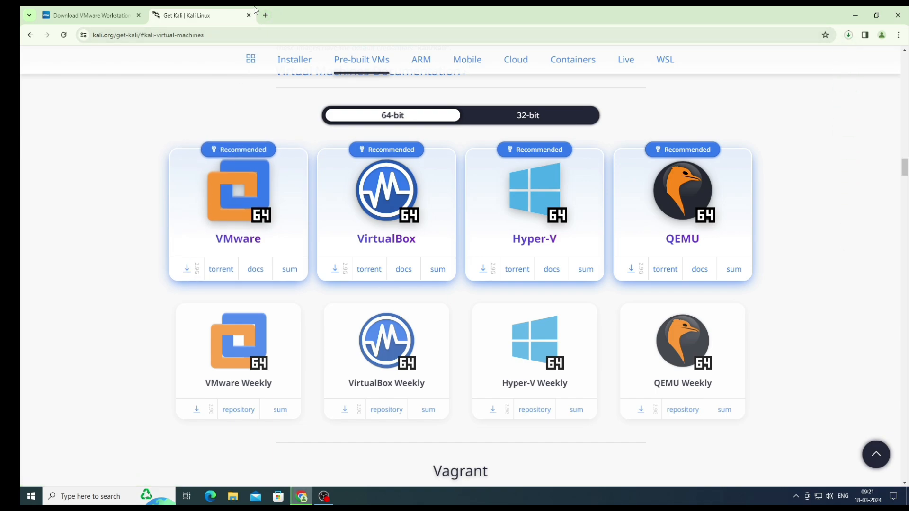
# - Search Google for ".7z download" in another new browser tab
pyautogui.click(266, 15)
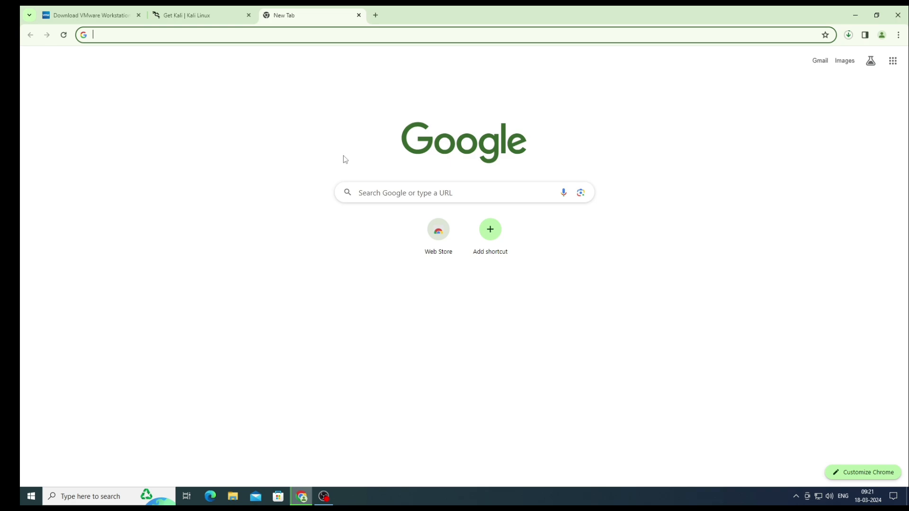
pyautogui.click(383, 197)
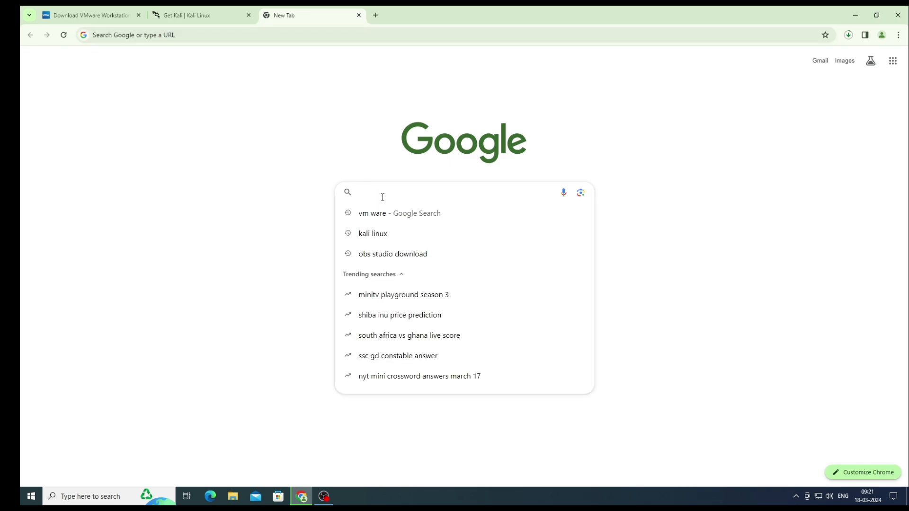
pyautogui.write('.7z')
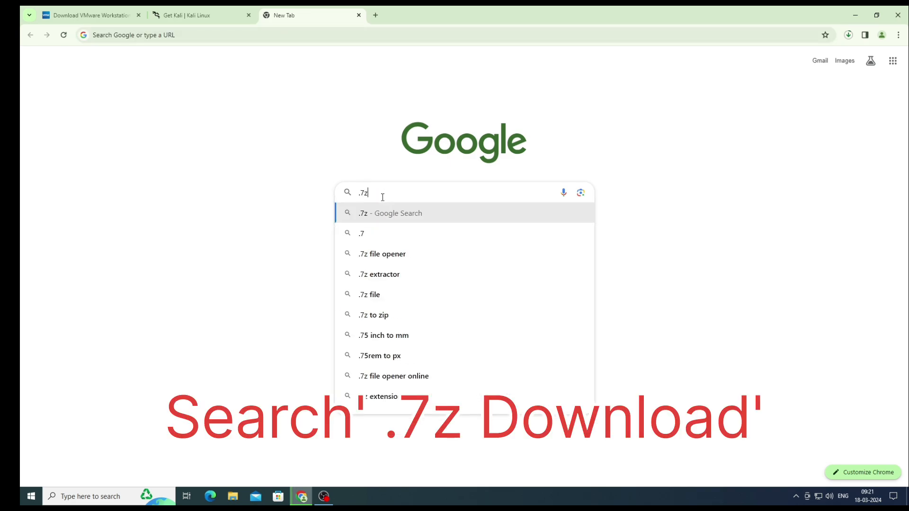
pyautogui.write(' do')
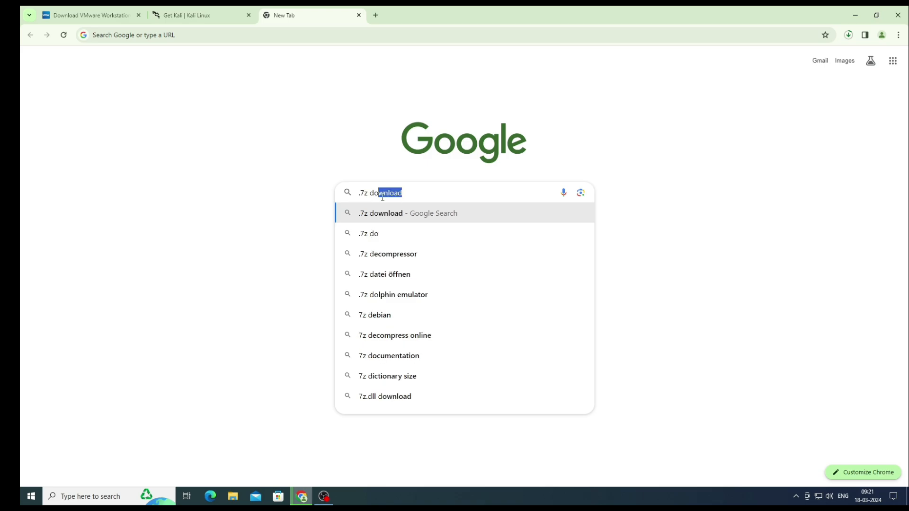
pyautogui.write('wnloa')
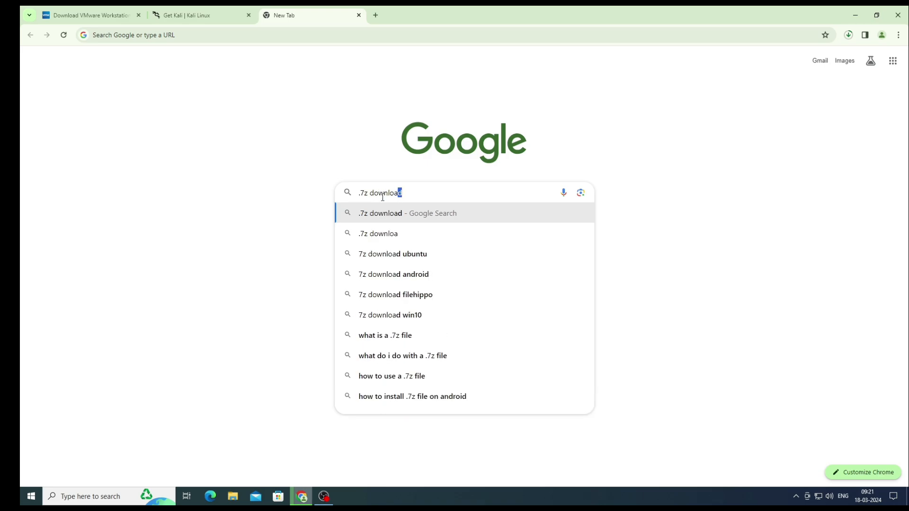
pyautogui.press('Return')
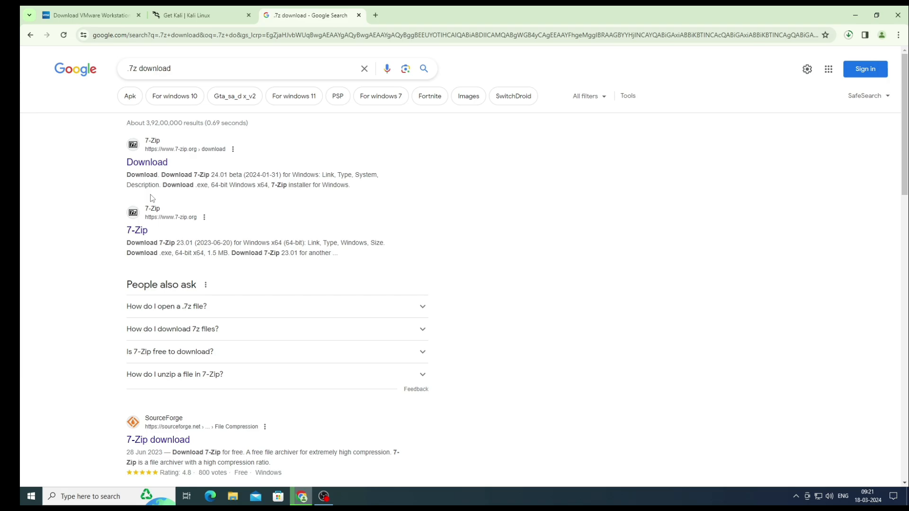
# - Download the 7-Zip 24.01 beta .exe installer for 64-bit Windows x64 and check the recent downloads
pyautogui.click(160, 163)
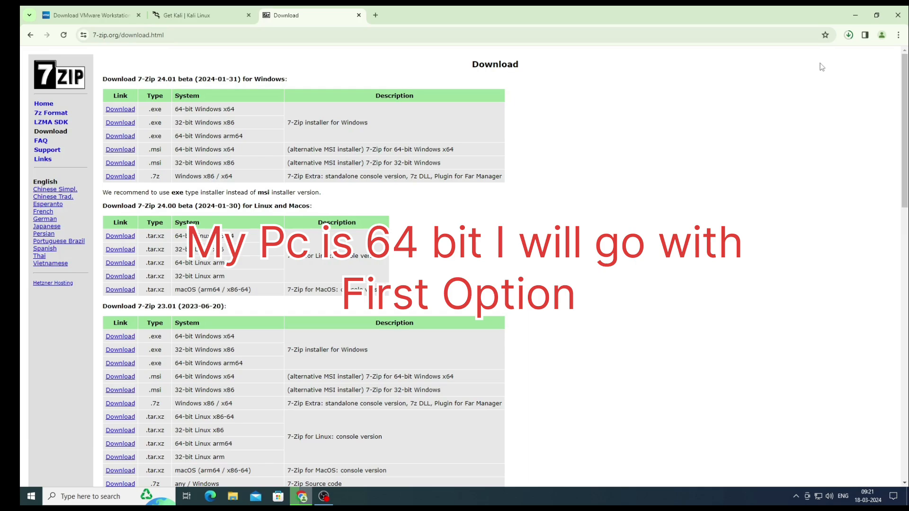
pyautogui.click(849, 36)
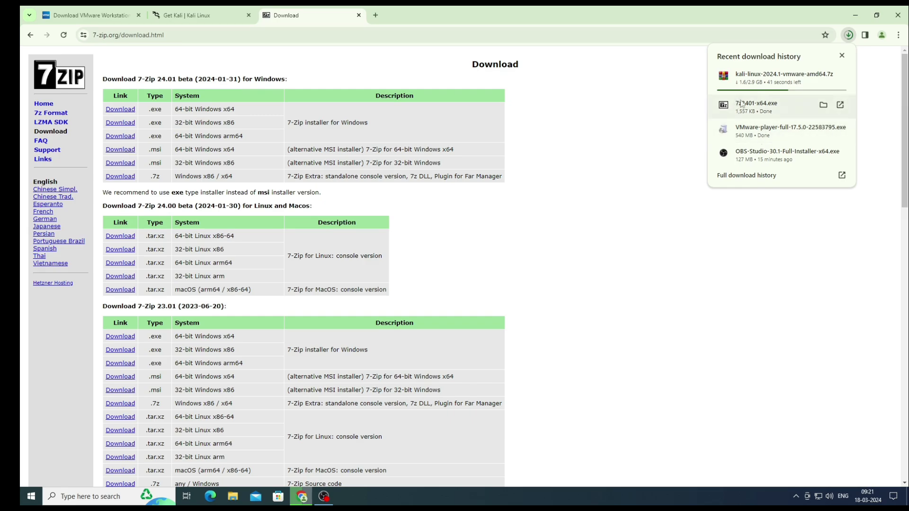
pyautogui.click(852, 18)
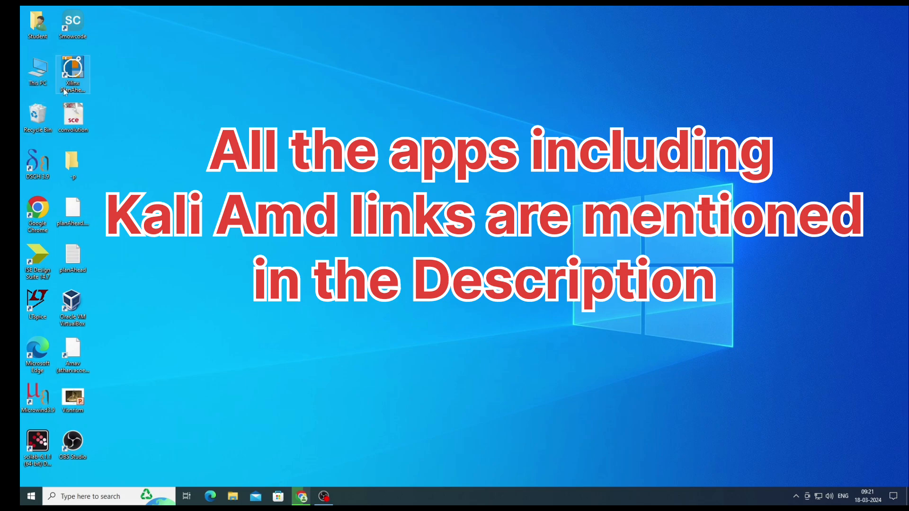
# - Open the Downloads folder and launch the VMware-player-full-17.5.0-22583795 installer
pyautogui.doubleClick(35, 73)
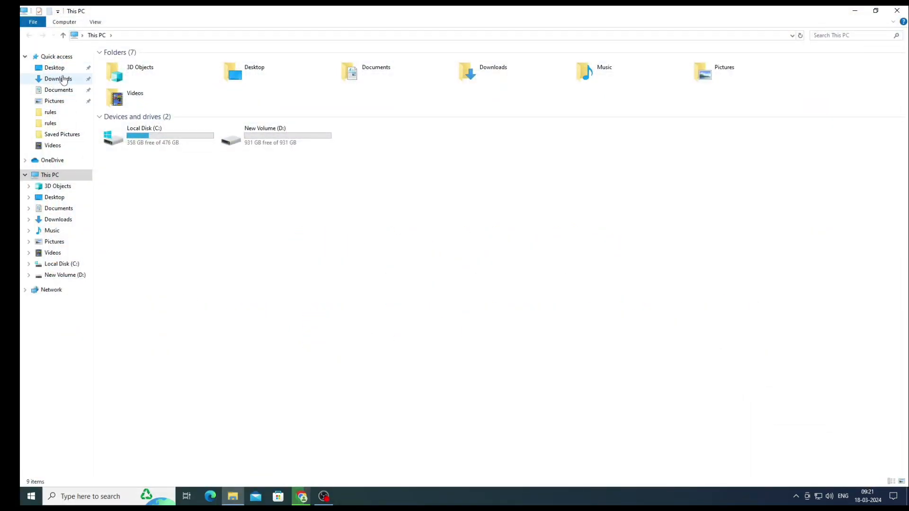
pyautogui.click(62, 79)
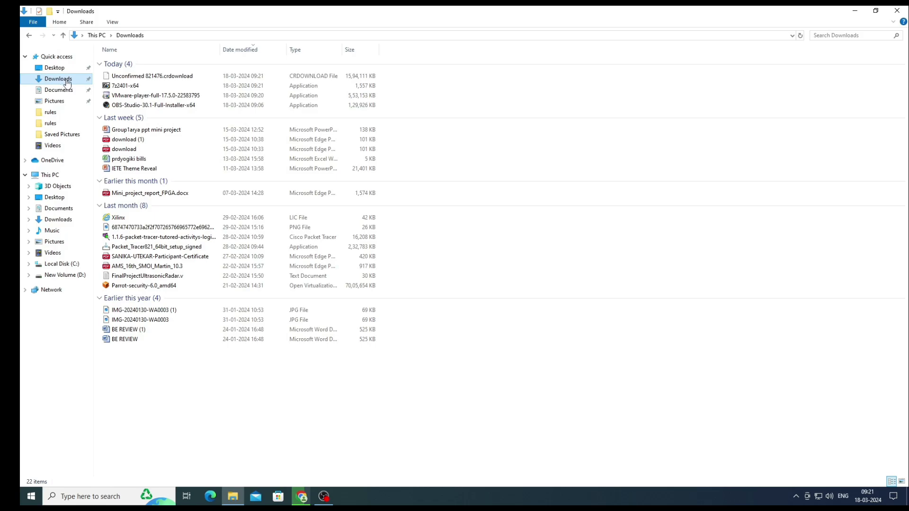
pyautogui.click(148, 96)
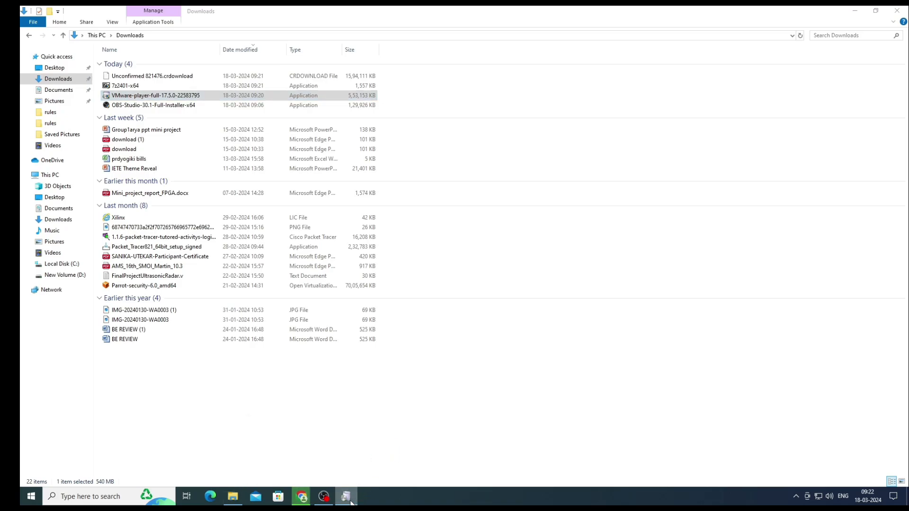
pyautogui.click(860, 13)
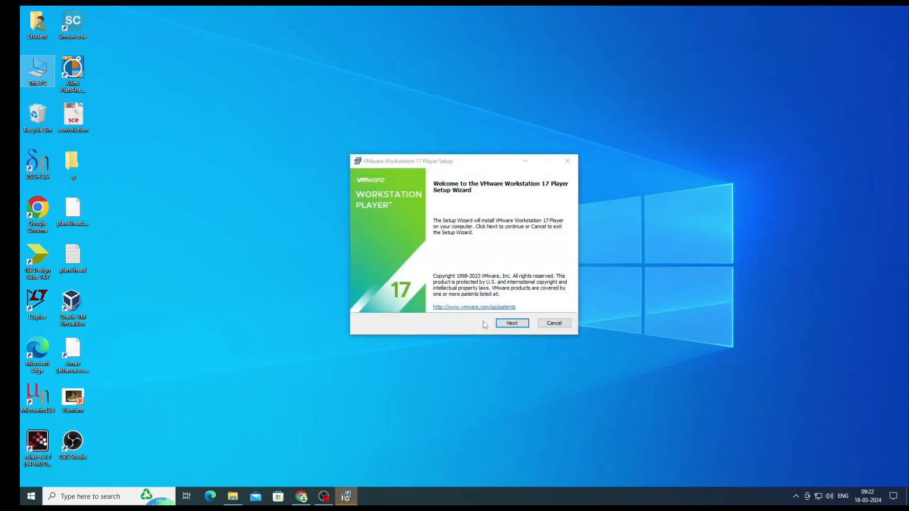
# - Install VMware Workstation 17 Player, accepting the license agreement and keeping the default setup and user experience options, and finish the wizard
pyautogui.click(510, 324)
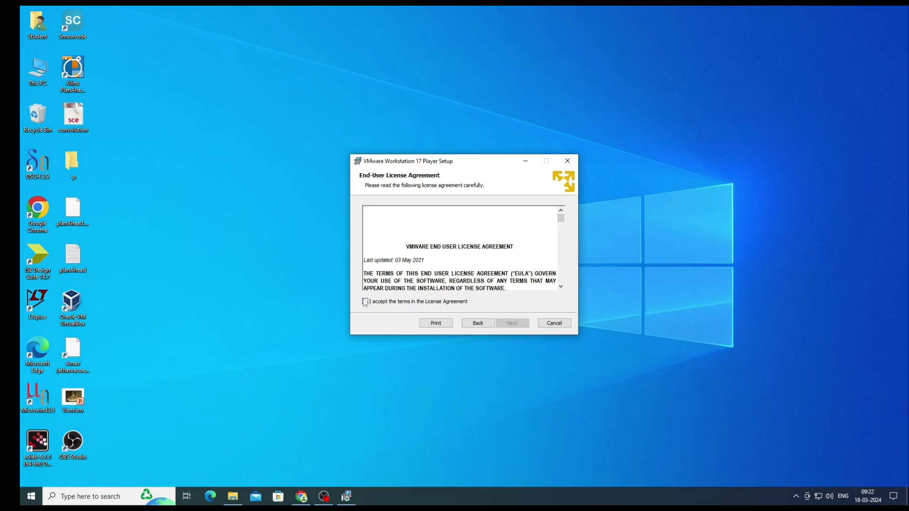
pyautogui.click(523, 323)
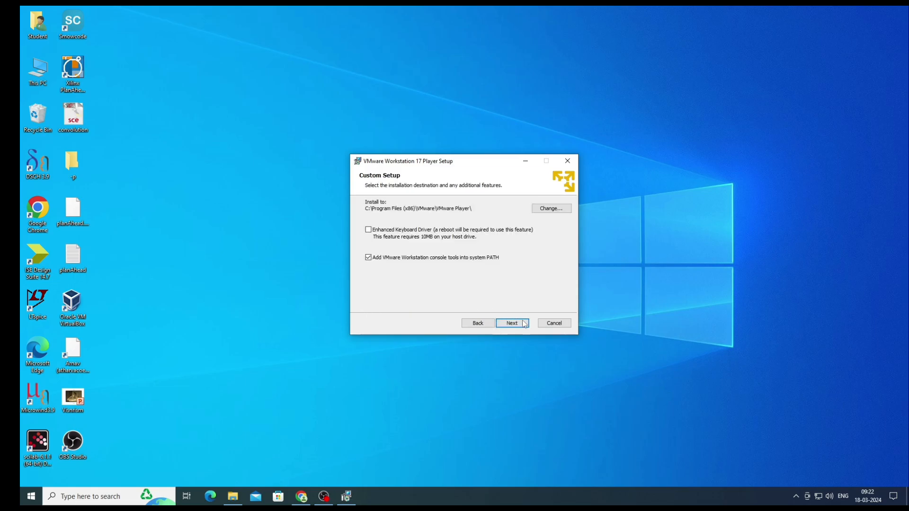
pyautogui.click(518, 325)
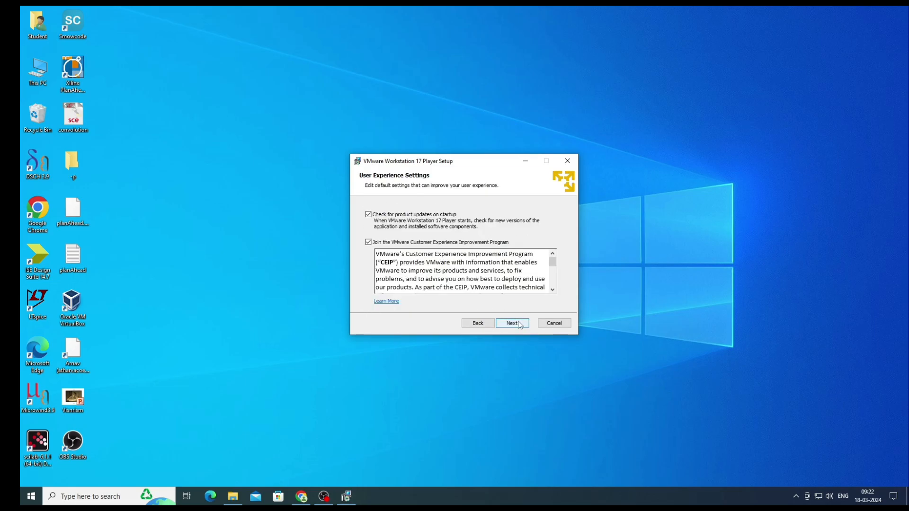
pyautogui.click(520, 324)
pyautogui.click(519, 324)
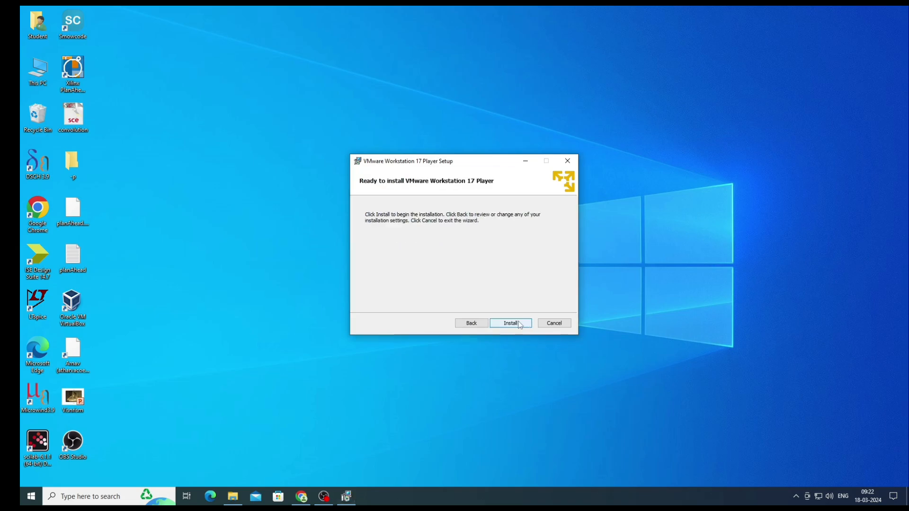
pyautogui.click(518, 324)
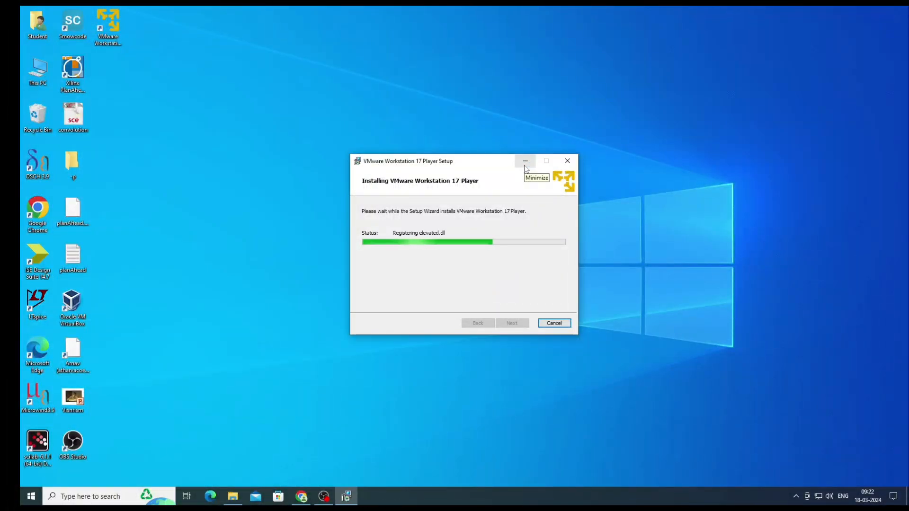
pyautogui.click(526, 162)
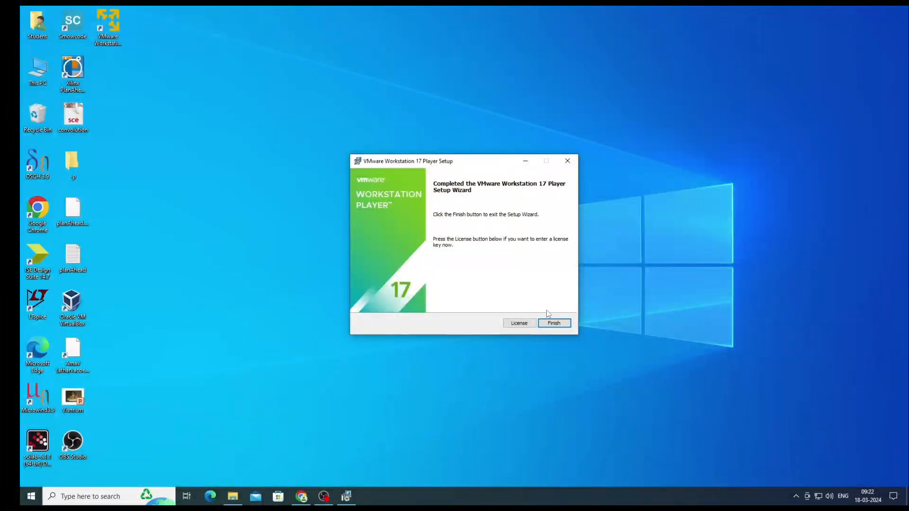
pyautogui.click(554, 323)
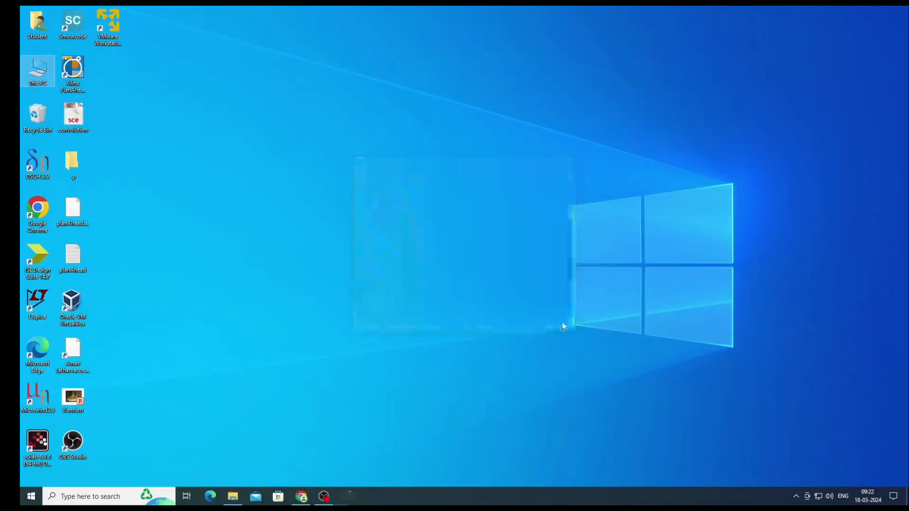
# - Run the 7z2401-x64 installer from the Downloads folder and install 7-Zip to C:\Program Files\7-Zip\
pyautogui.click(233, 497)
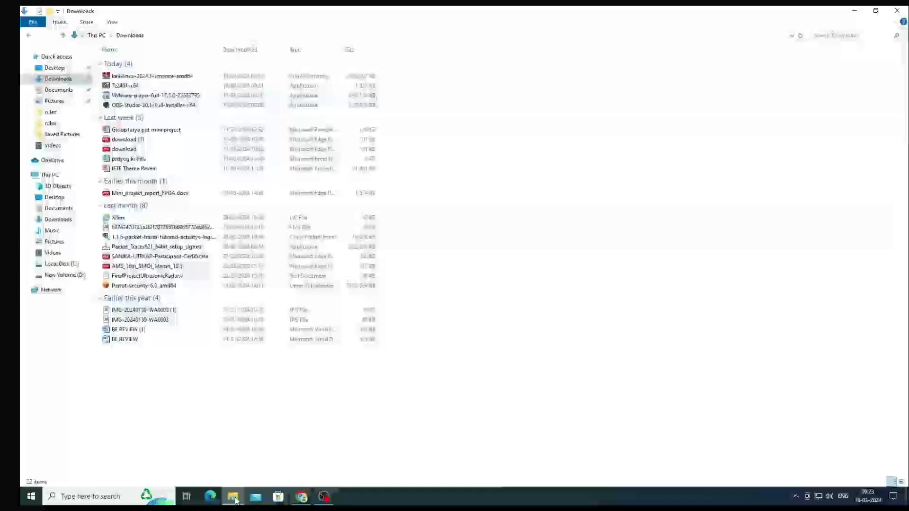
pyautogui.click(126, 90)
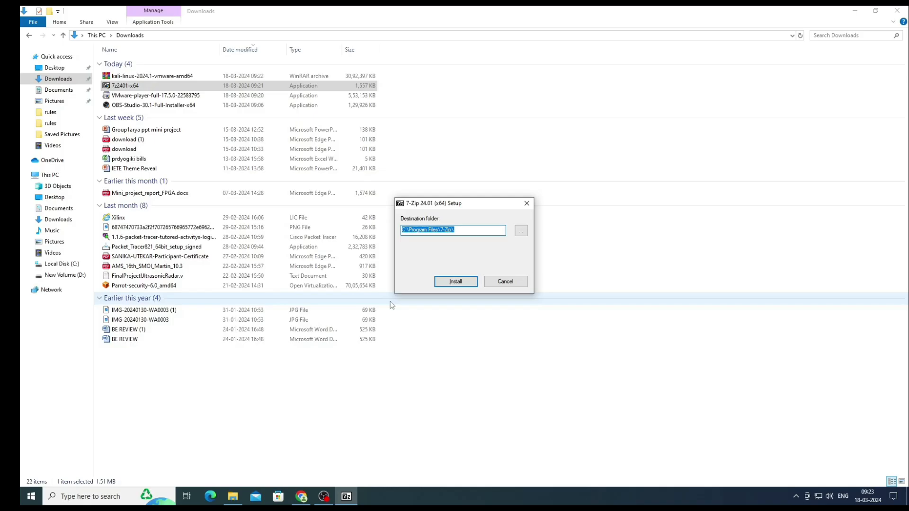
pyautogui.click(440, 284)
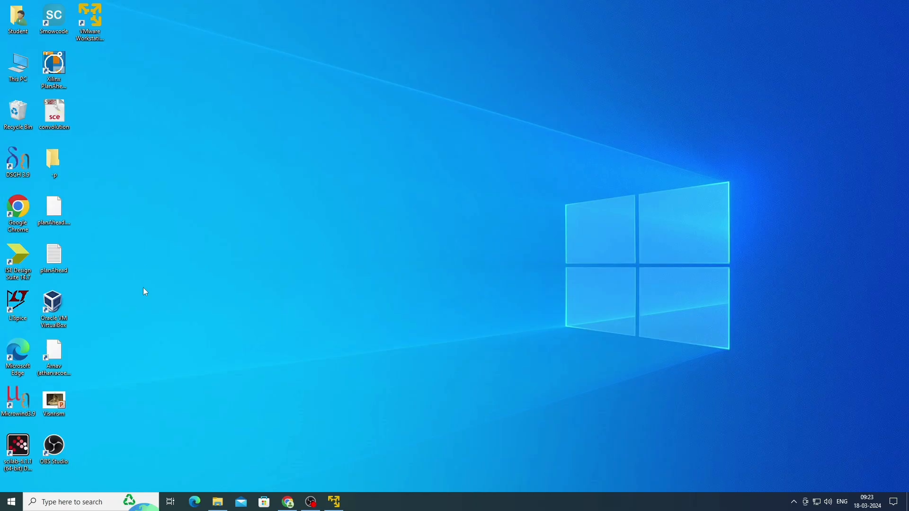
# - Extract the kali-linux-2024.1-vmware-amd64 archive into the Downloads folder with 7-Zip and minimize the file window
pyautogui.click(217, 502)
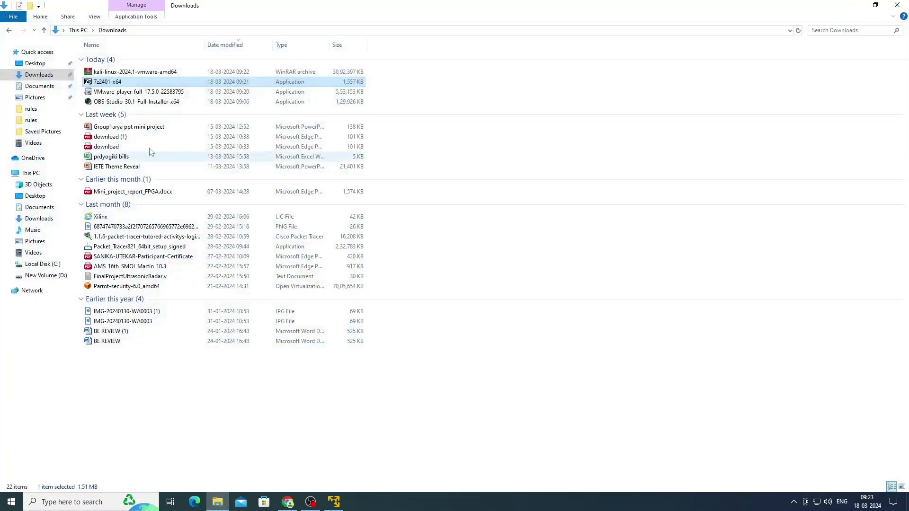
pyautogui.click(582, 438)
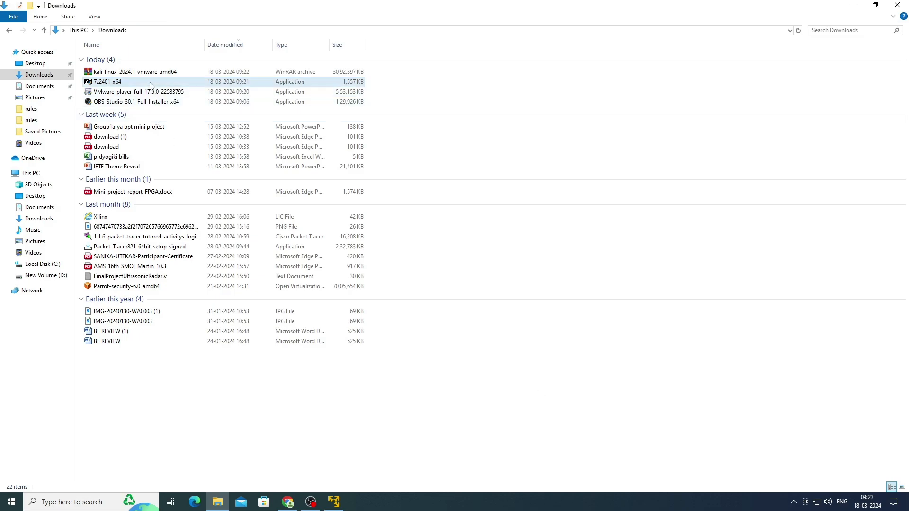
pyautogui.click(148, 74)
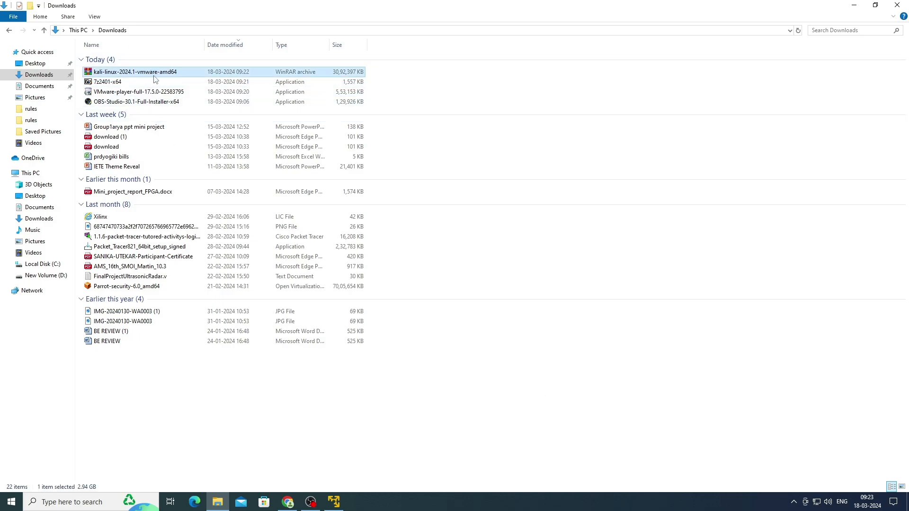
pyautogui.rightClick(149, 72)
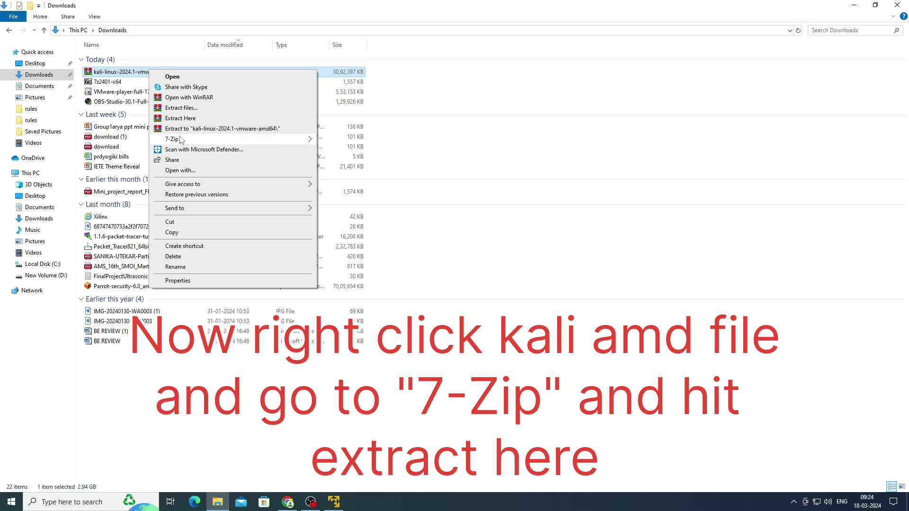
pyautogui.moveTo(213, 138)
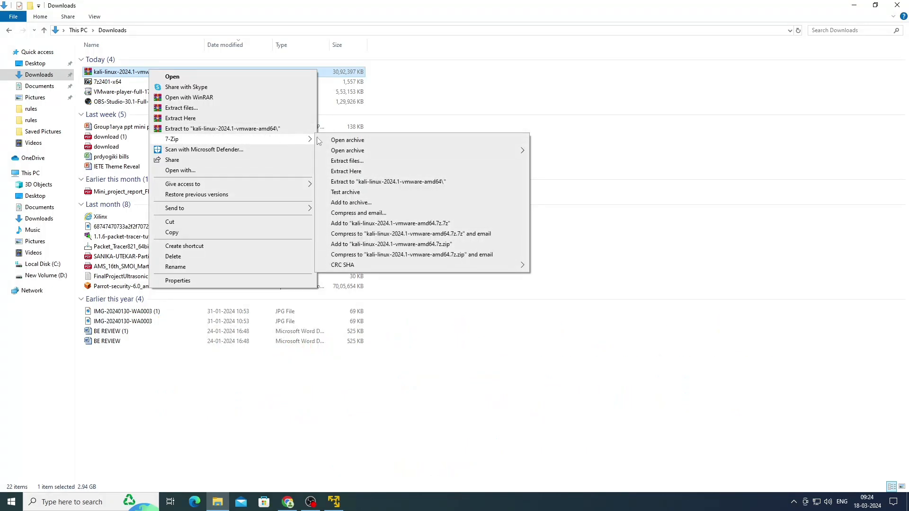
pyautogui.click(354, 174)
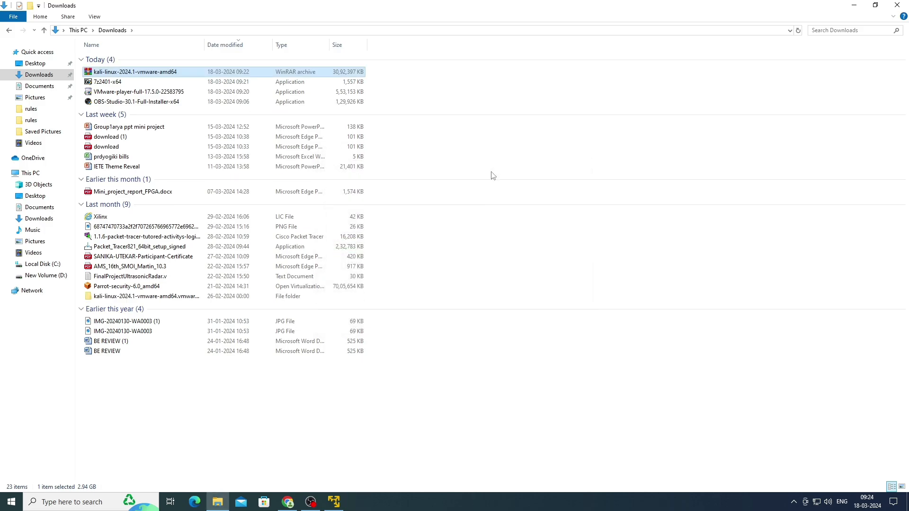
pyautogui.click(854, 5)
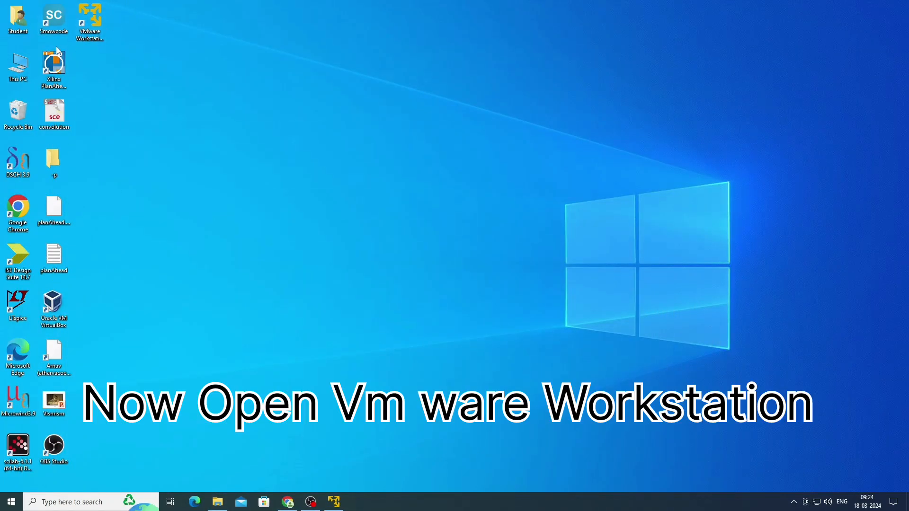
# - Launch VMware Workstation 17 Player and open the kali-linux-2024.1-vmware-amd64 virtual machine from its extracted folder in Downloads
pyautogui.doubleClick(89, 27)
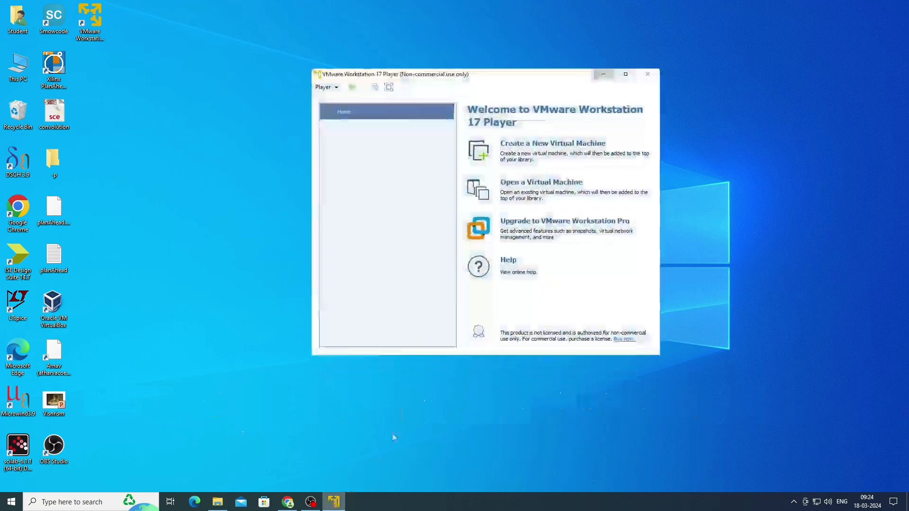
pyautogui.click(532, 186)
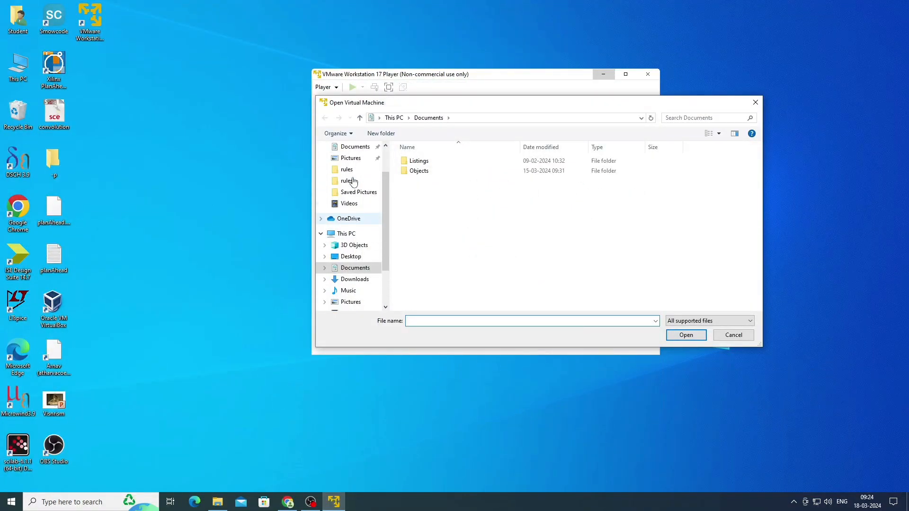
pyautogui.scroll(2, 353, 182)
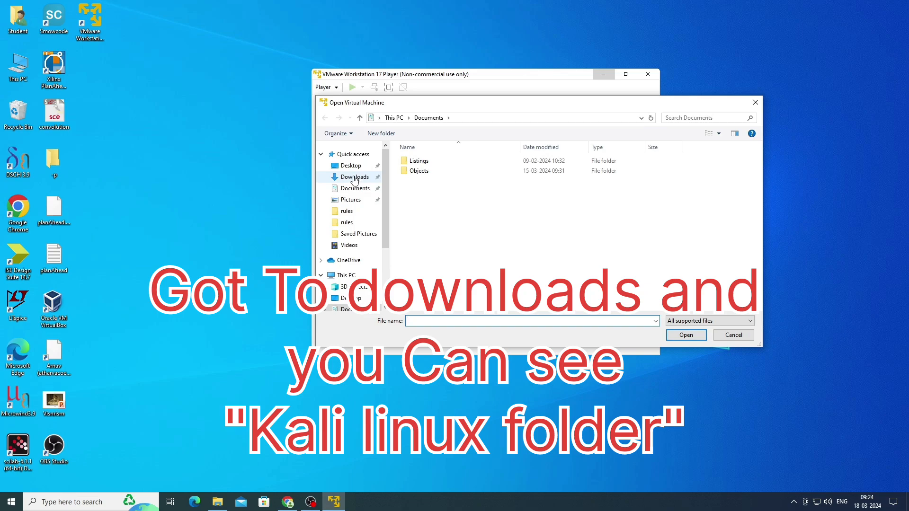
pyautogui.click(354, 178)
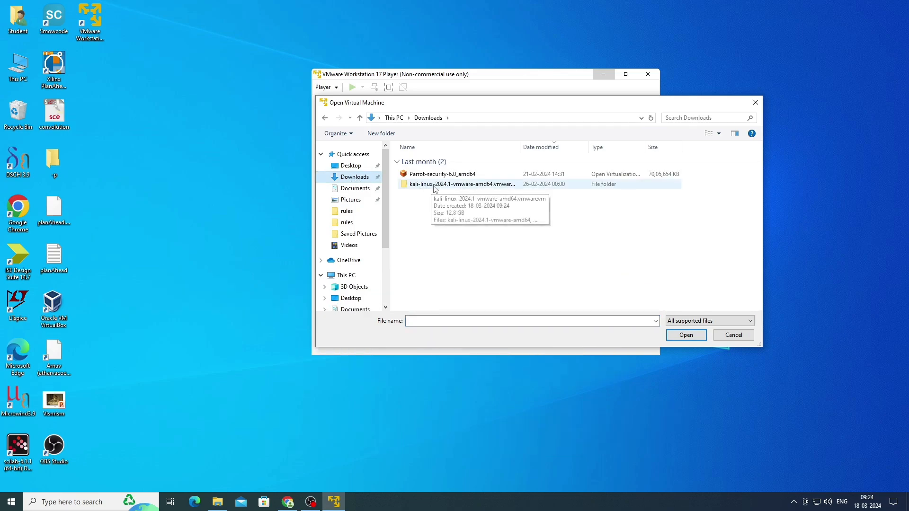
pyautogui.doubleClick(439, 185)
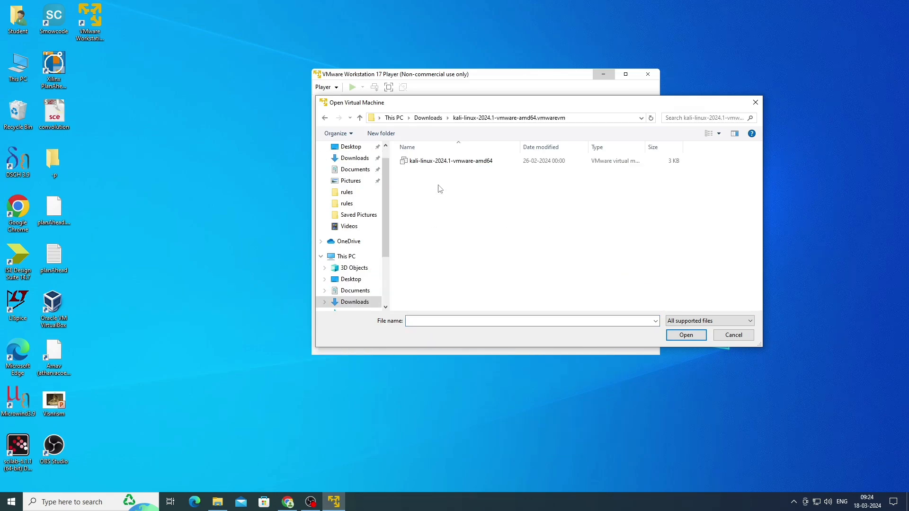
pyautogui.click(439, 162)
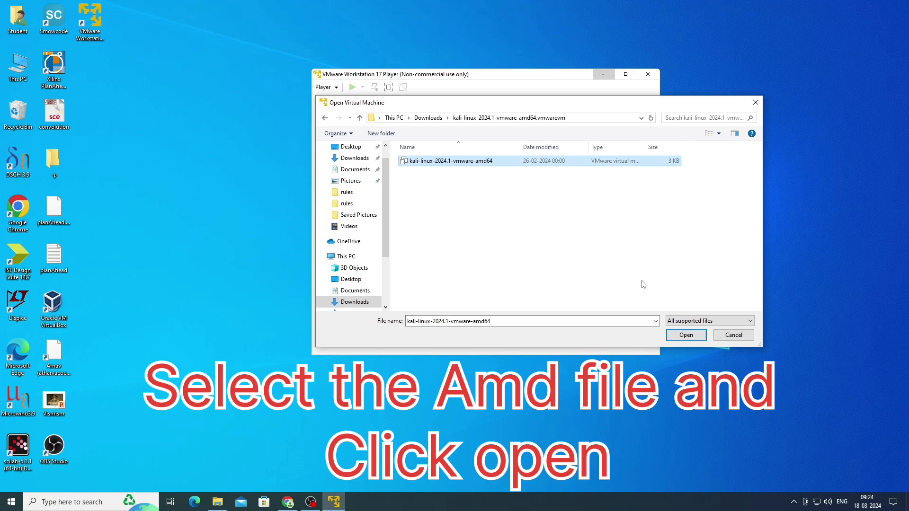
pyautogui.click(689, 336)
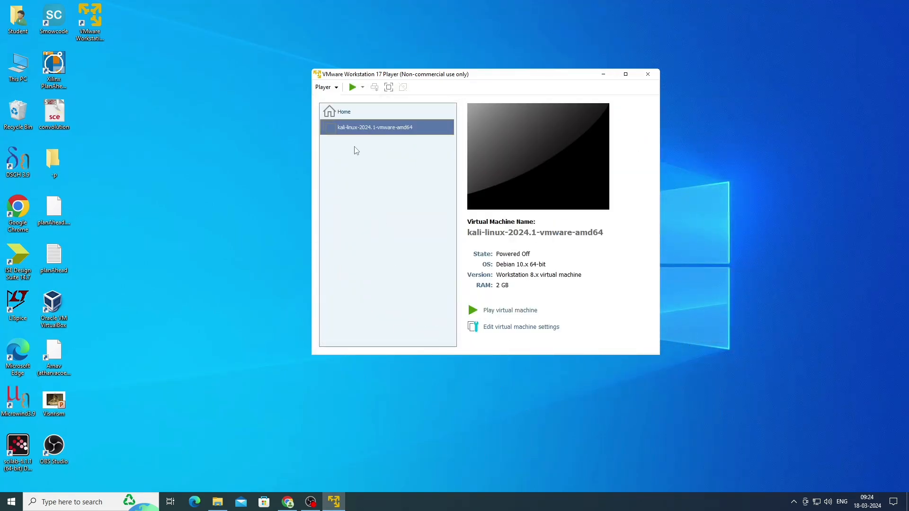
# - Set the Kali virtual machine's memory to 4096 MB in its settings and check the processor and hard disk settings
pyautogui.rightClick(353, 130)
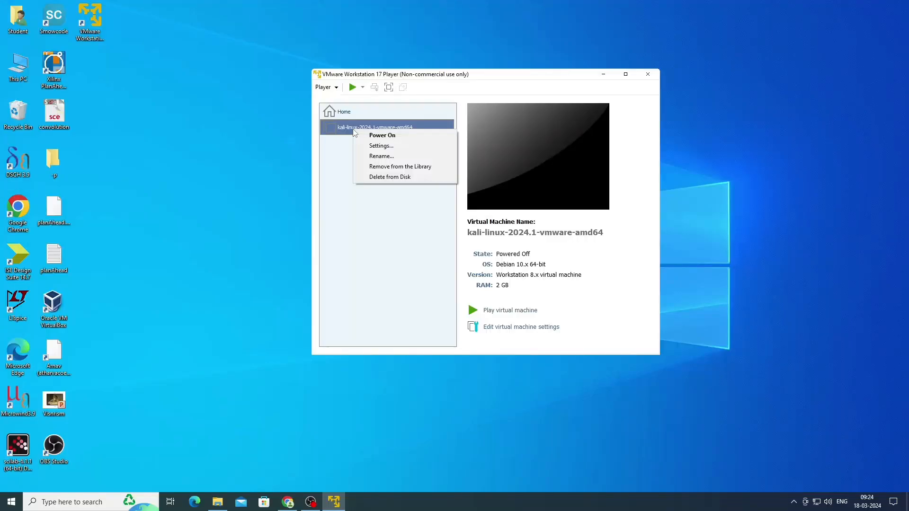
pyautogui.click(374, 146)
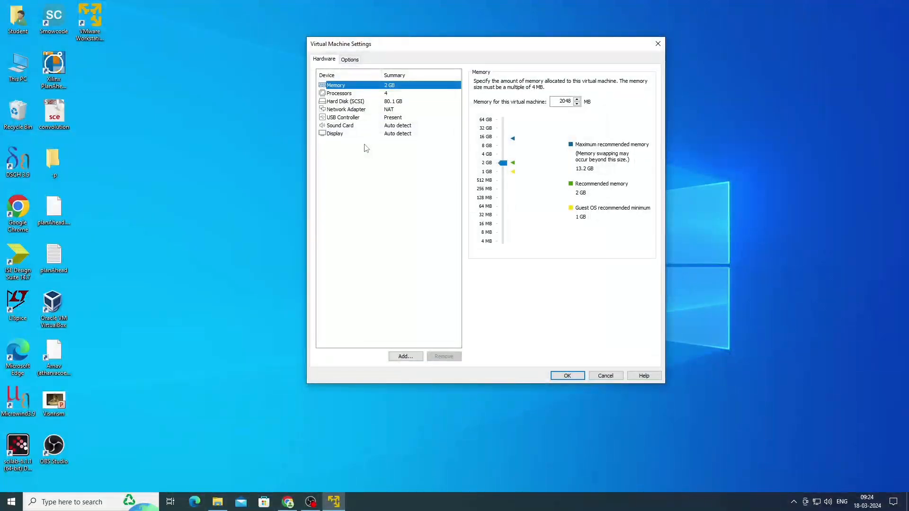
pyautogui.click(354, 110)
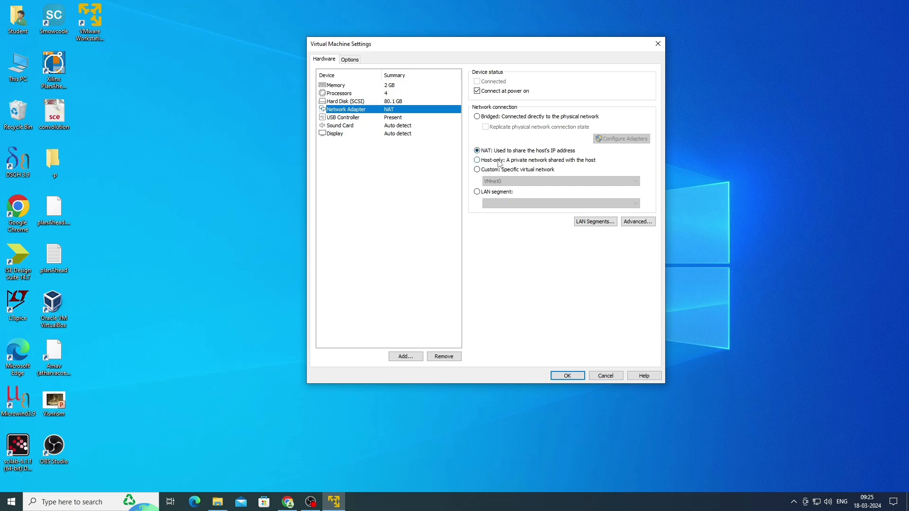
pyautogui.click(380, 86)
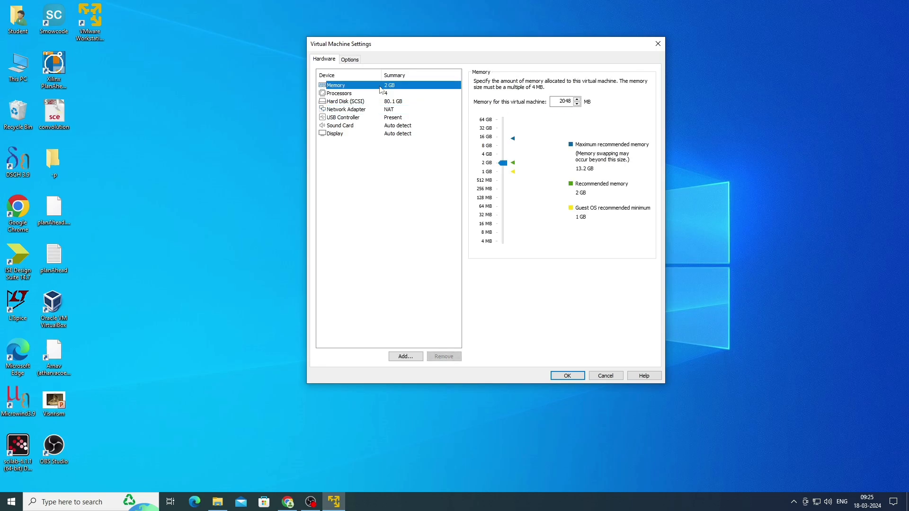
pyautogui.moveTo(502, 163); pyautogui.dragTo(504, 159)
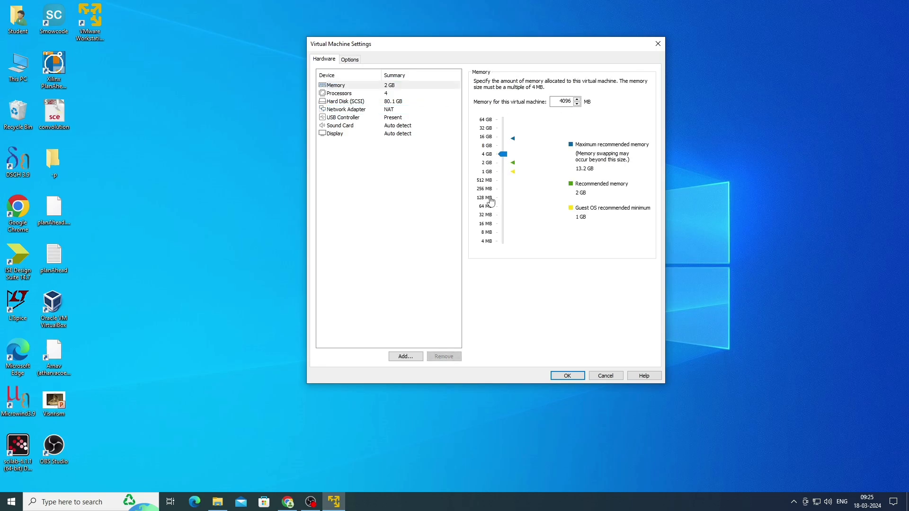
pyautogui.click(339, 94)
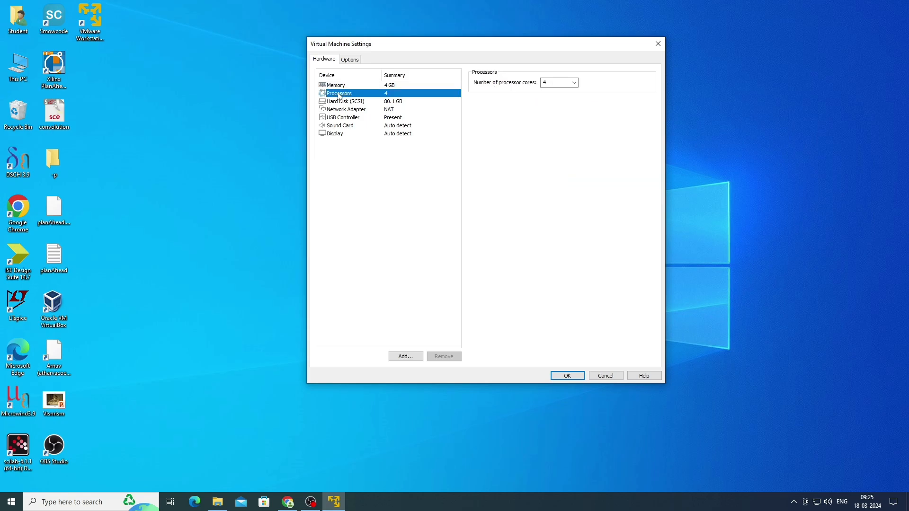
pyautogui.click(377, 103)
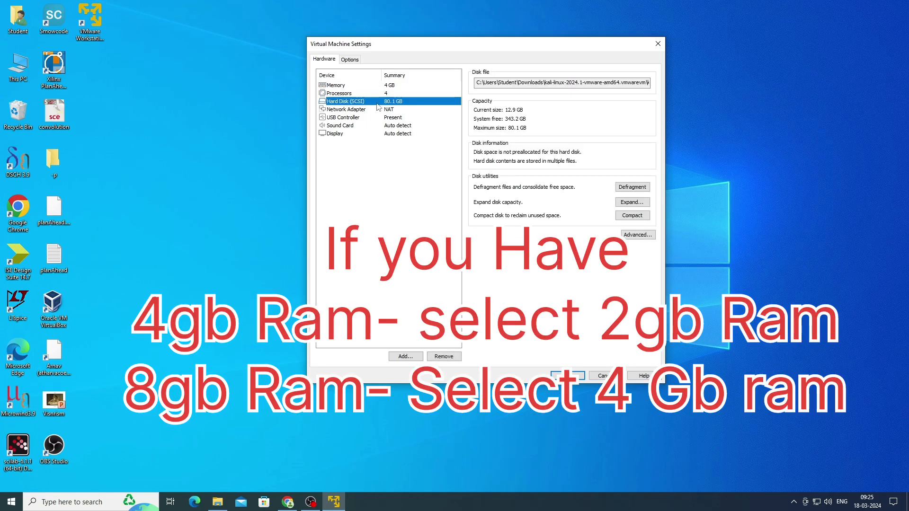
pyautogui.click(377, 110)
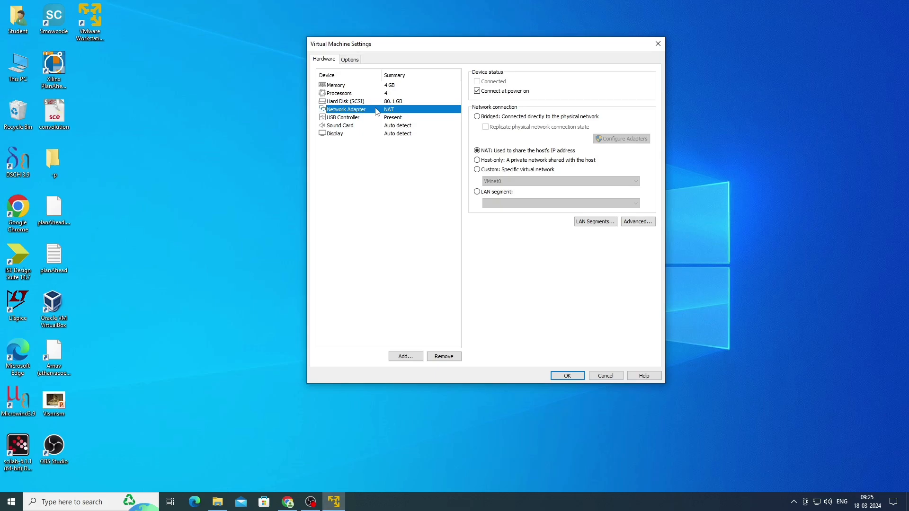
pyautogui.click(477, 170)
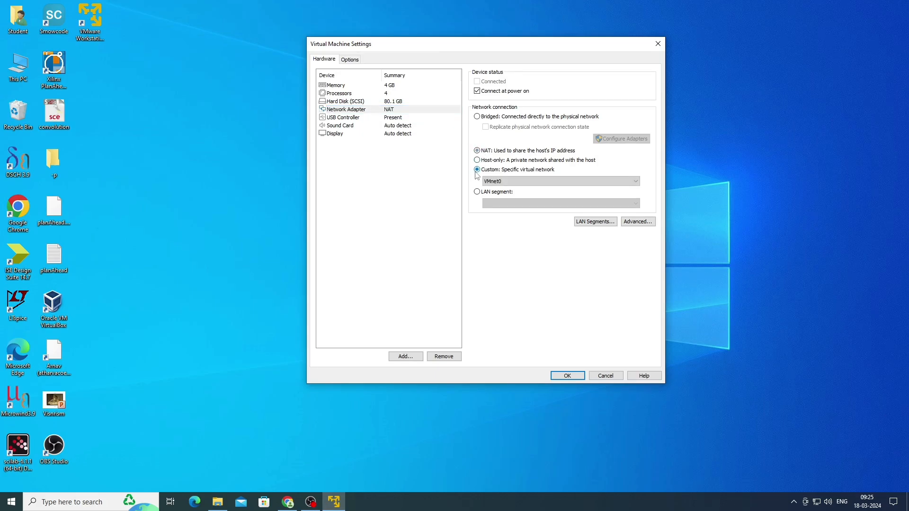
pyautogui.click(591, 182)
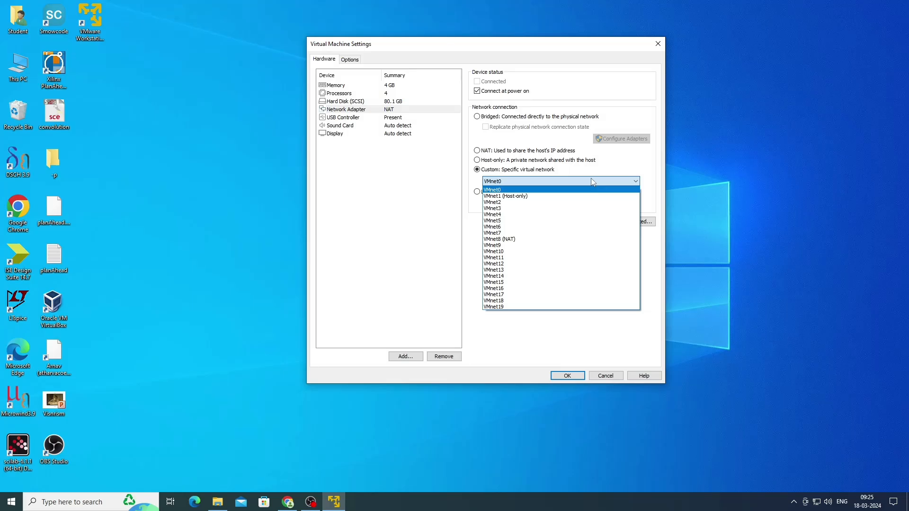
pyautogui.click(592, 182)
pyautogui.click(482, 155)
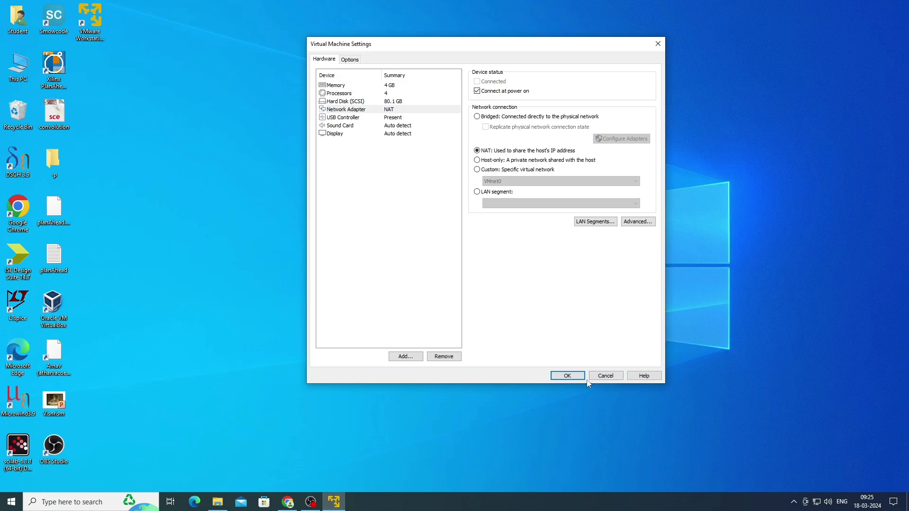
# - Save the virtual machine settings, start the Kali virtual machine and boot Kali GNU/Linux to the login screen
pyautogui.click(558, 376)
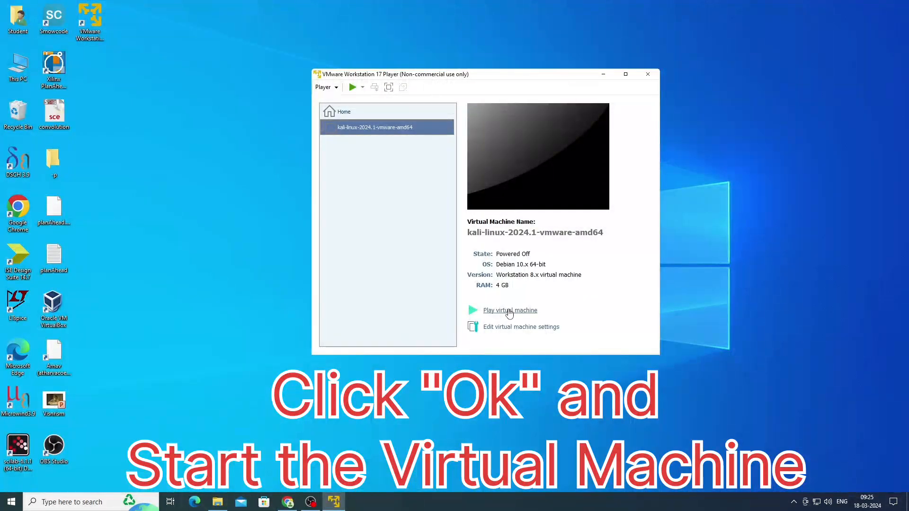
pyautogui.click(509, 312)
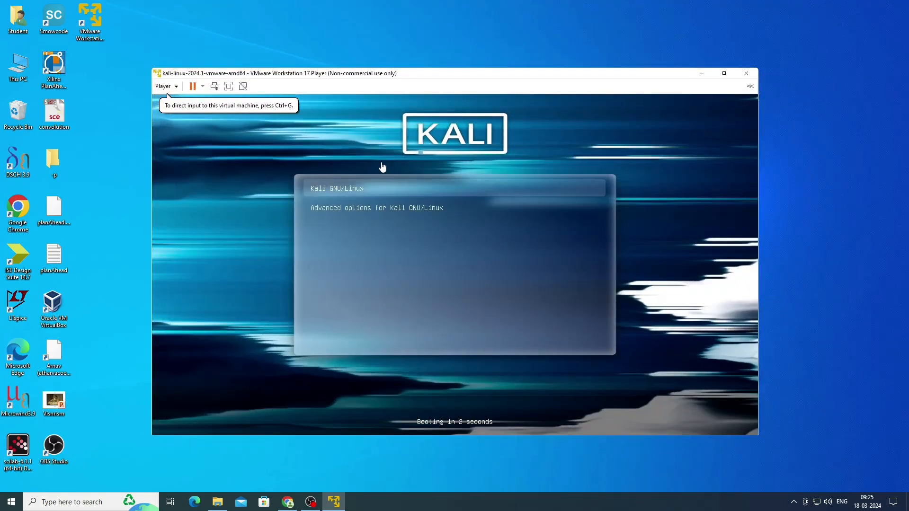
pyautogui.click(371, 188)
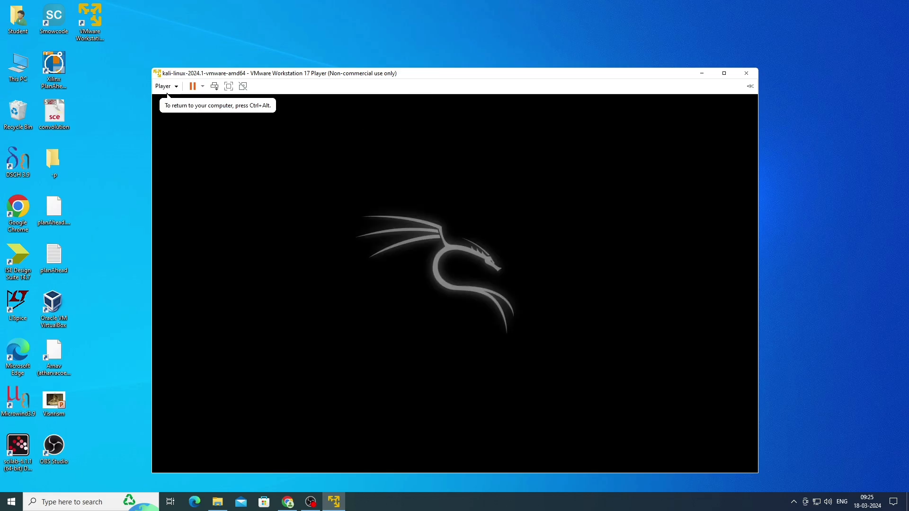
pyautogui.hotkey('ctrl', 'alt')
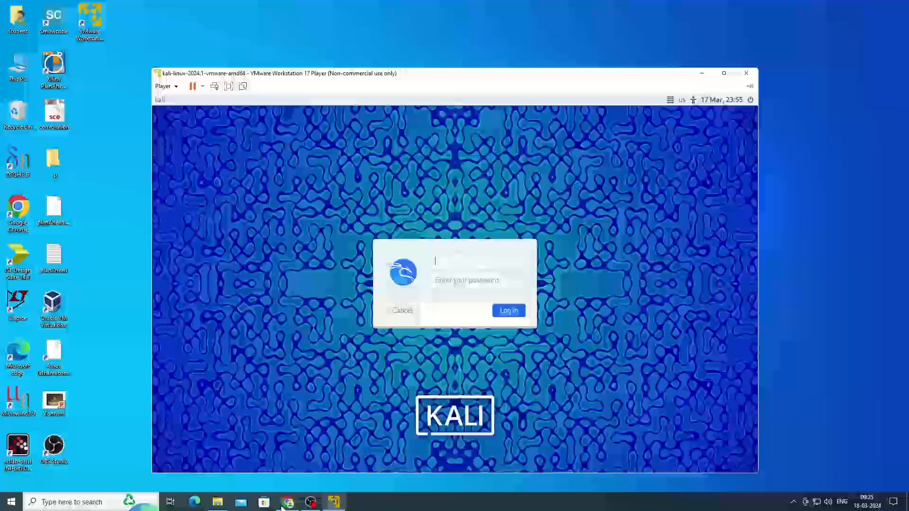
pyautogui.moveTo(281, 506)
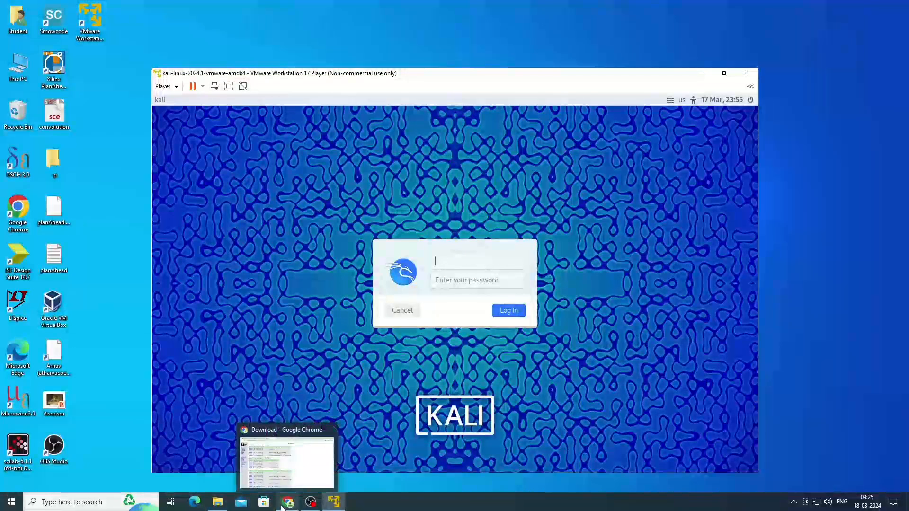
# - Log in to Kali Linux with the username kali and the account password
pyautogui.click(464, 269)
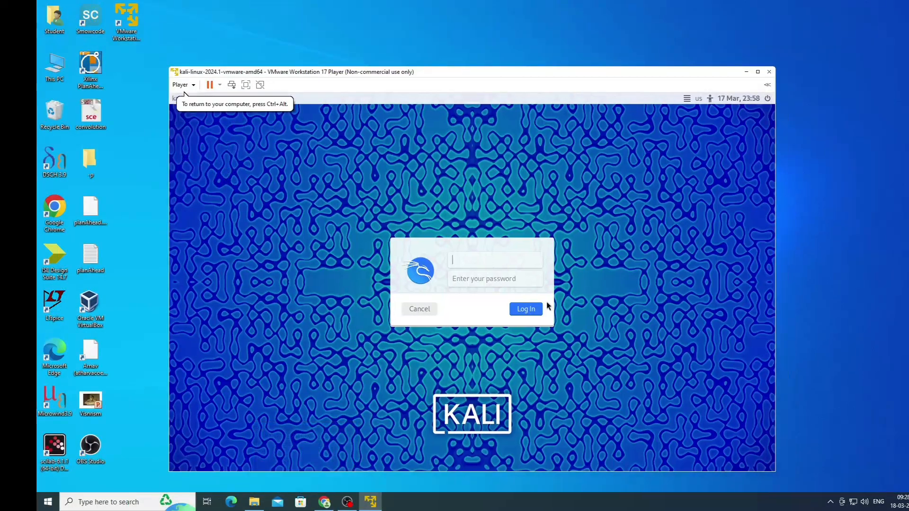
pyautogui.write('kali')
pyautogui.press('Tab')
pyautogui.write('ka')
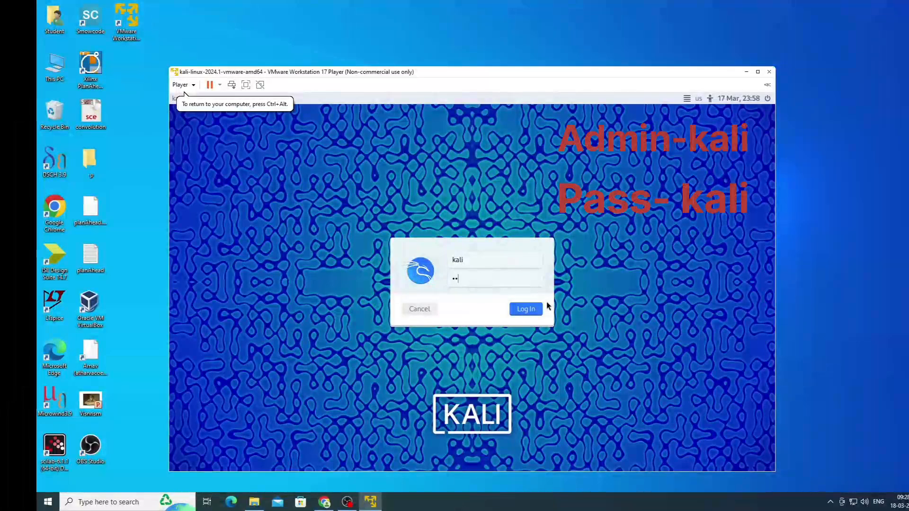
pyautogui.write('li')
pyautogui.press('Return')
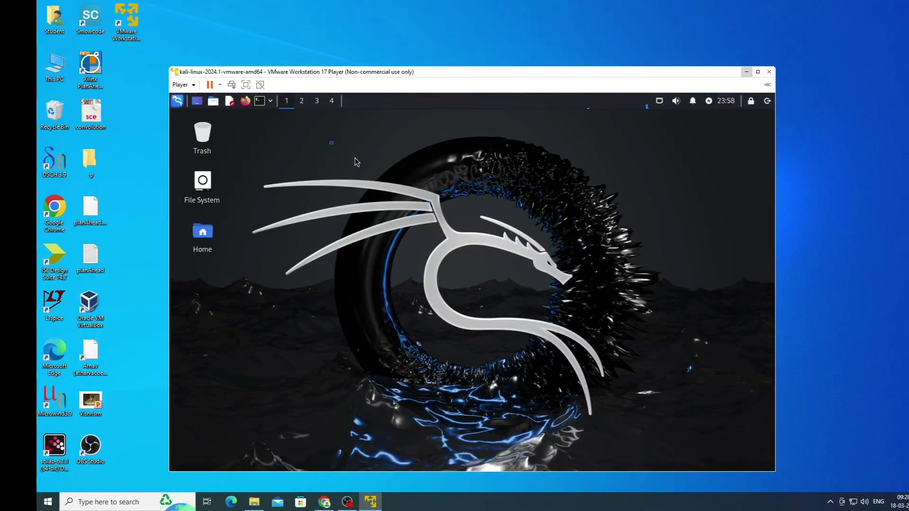
pyautogui.moveTo(356, 162); pyautogui.dragTo(637, 382)
pyautogui.moveTo(263, 140); pyautogui.dragTo(655, 416)
pyautogui.click(189, 85)
pyautogui.click(193, 88)
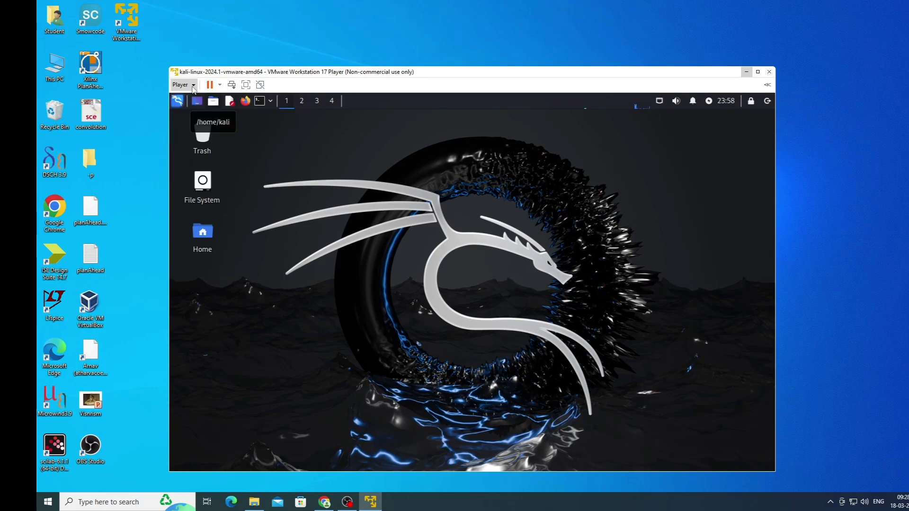
pyautogui.click(221, 85)
pyautogui.click(220, 85)
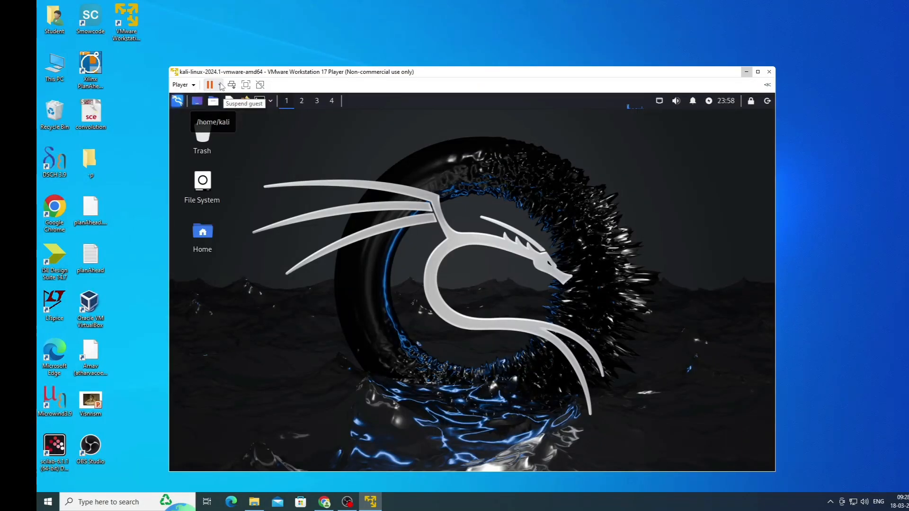
# - Switch the Kali virtual machine to full screen mode and view the Kali applications menu
pyautogui.click(221, 85)
pyautogui.click(325, 152)
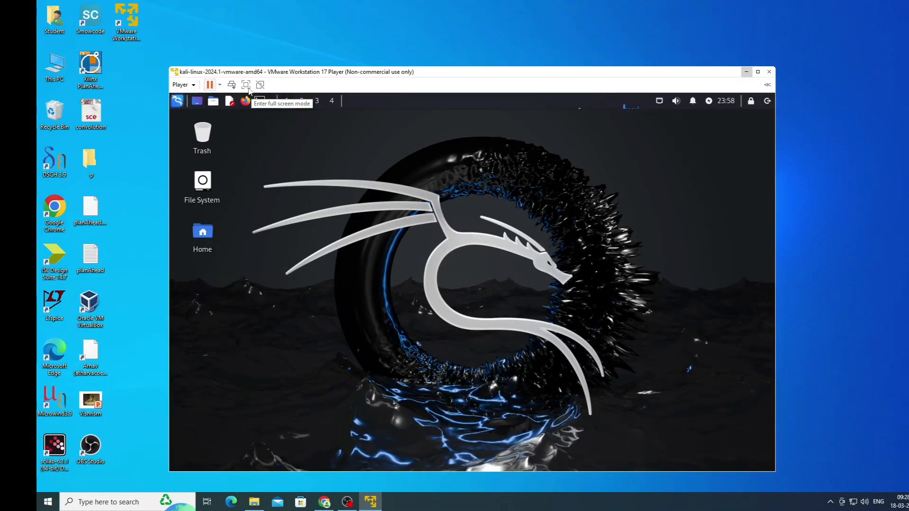
pyautogui.click(252, 84)
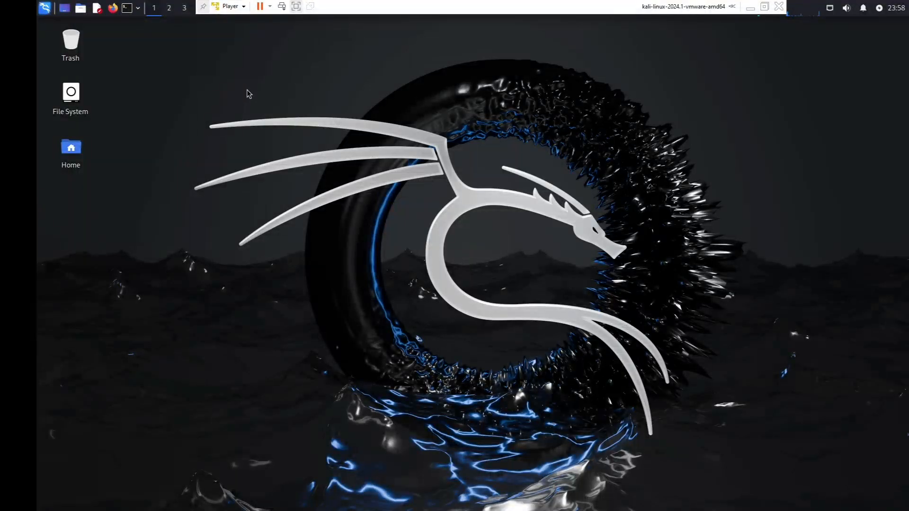
pyautogui.moveTo(246, 89); pyautogui.dragTo(701, 442)
pyautogui.click(46, 8)
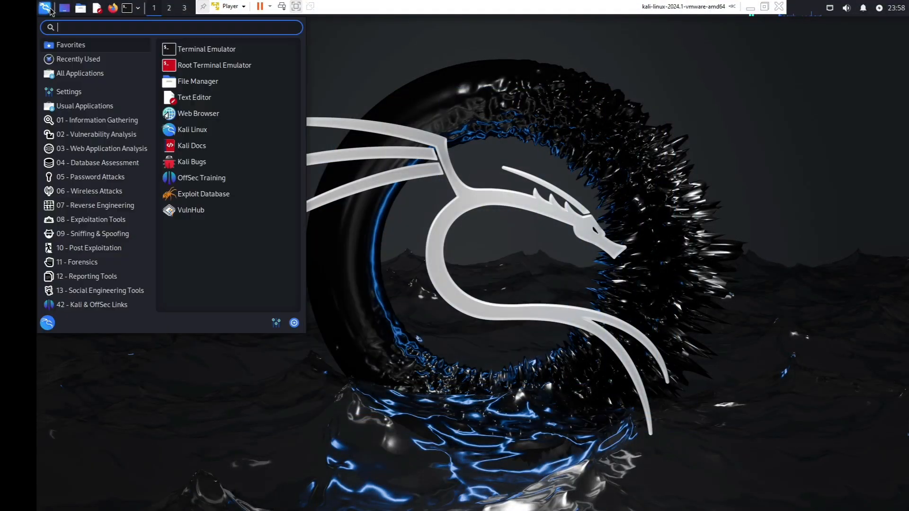
pyautogui.click(48, 9)
# - Run pwd in a new terminal window moved near the middle of the Kali desktop, and close the terminal
pyautogui.click(127, 7)
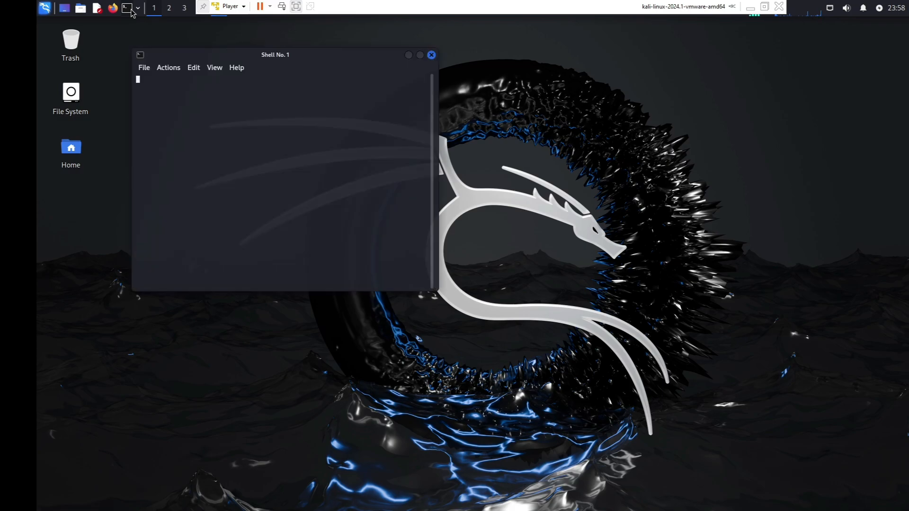
pyautogui.moveTo(204, 58); pyautogui.dragTo(398, 126)
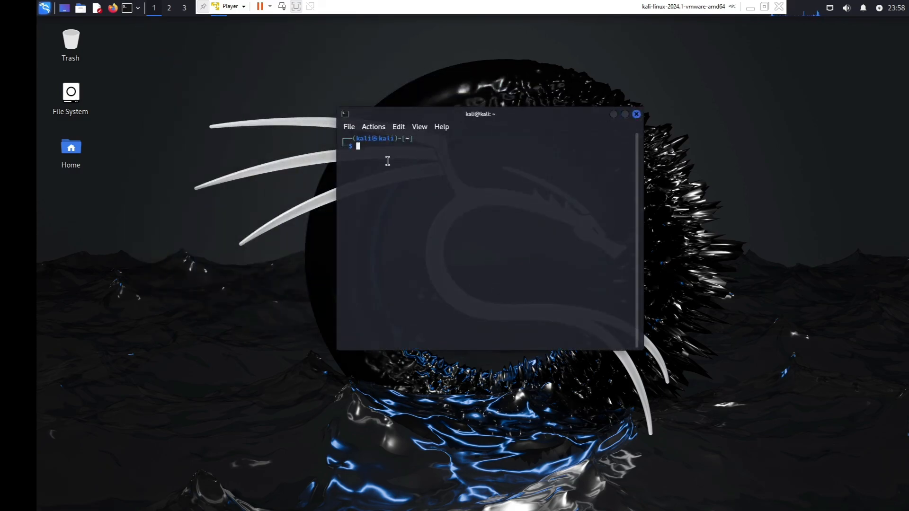
pyautogui.write('pwd')
pyautogui.press('Return')
pyautogui.click(636, 114)
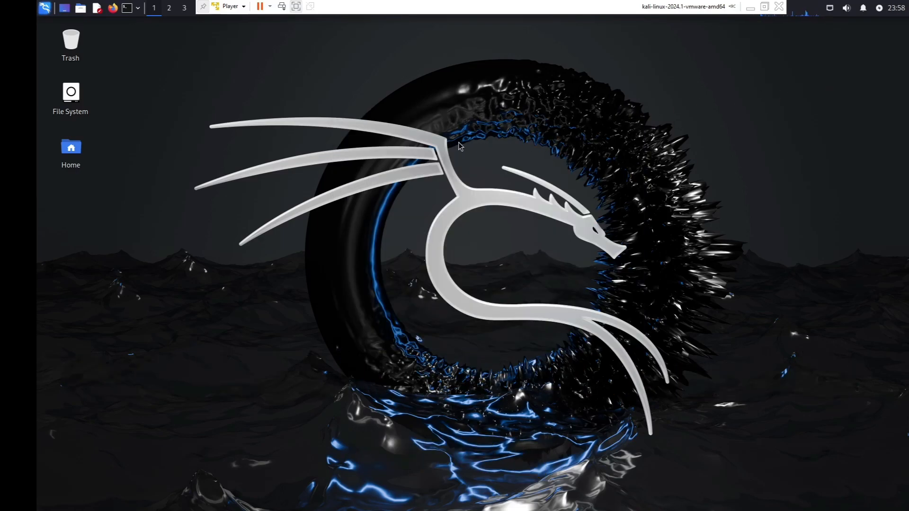
# - Shut down the Kali guest, agreeing to power off the virtual machine and exit the player
pyautogui.click(269, 6)
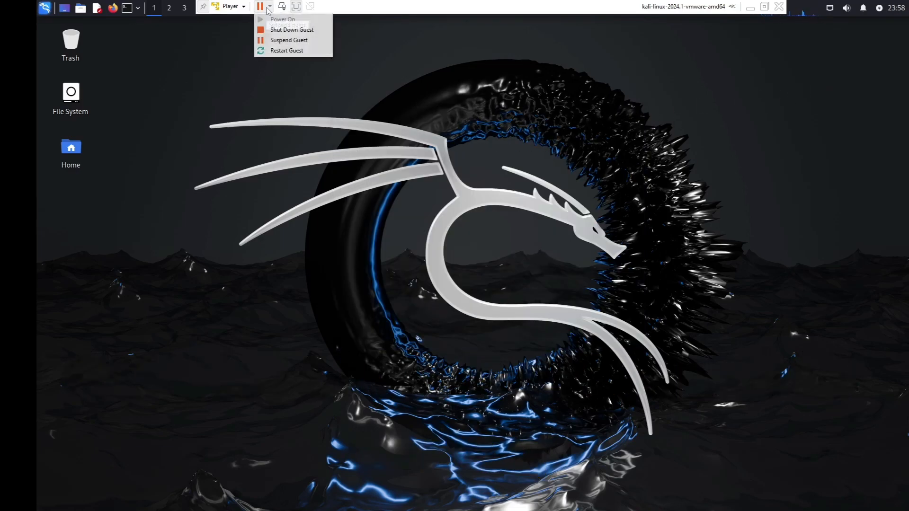
pyautogui.click(278, 31)
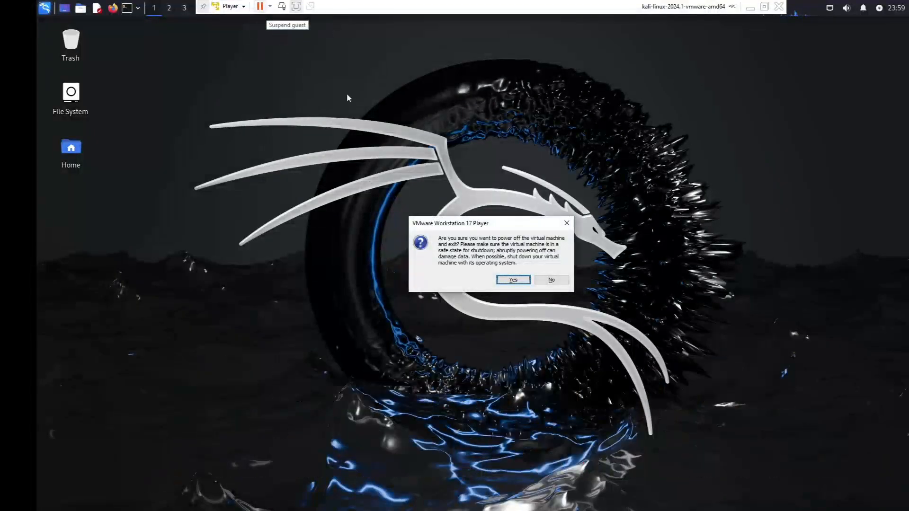
pyautogui.click(513, 279)
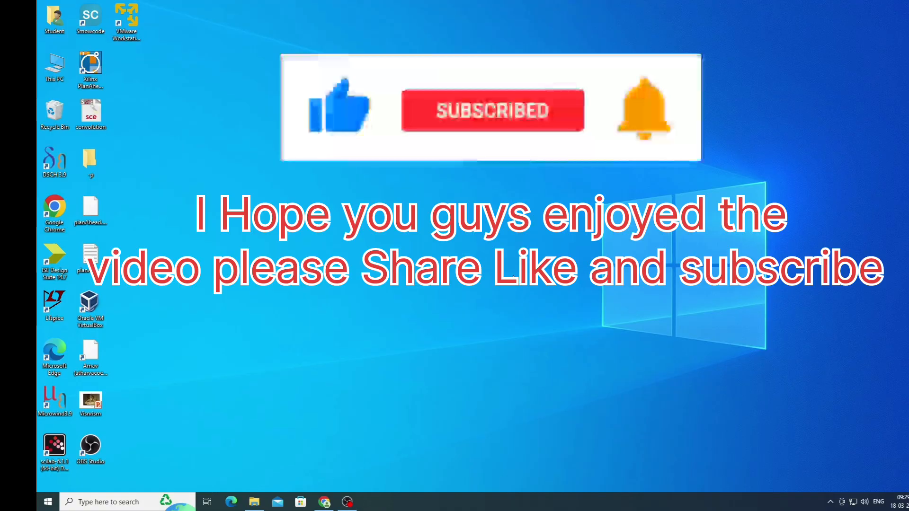
pyautogui.click(347, 502)
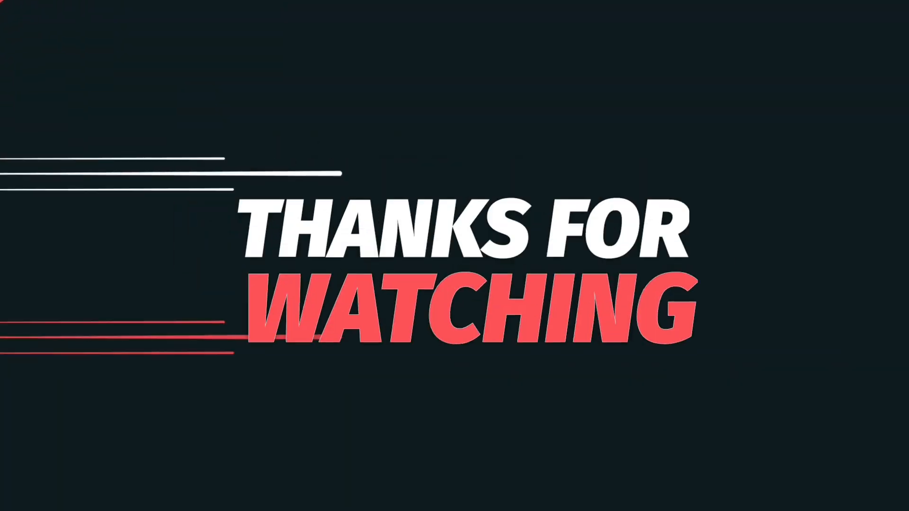